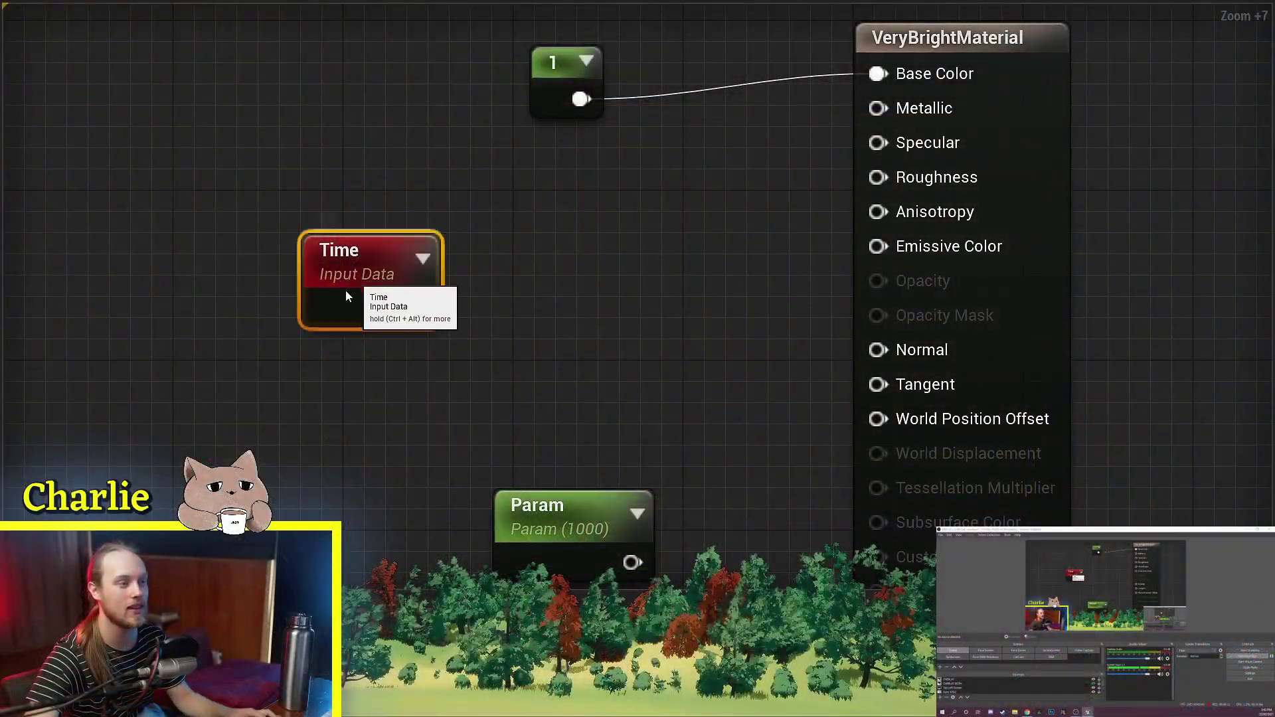
- Reposition the DebugScalarValues node between the Time node and the material output
right_drag(516, 317, 464, 373)
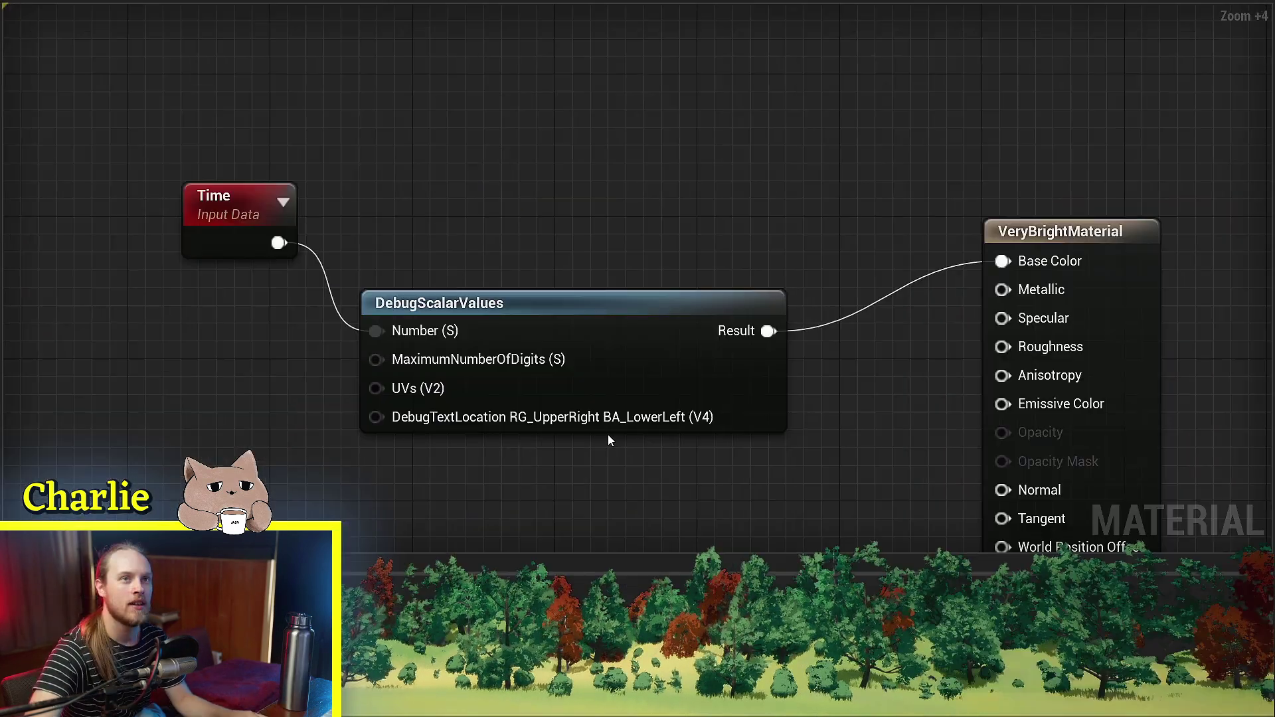
right_drag(745, 285, 575, 229)
drag(544, 276, 583, 283)
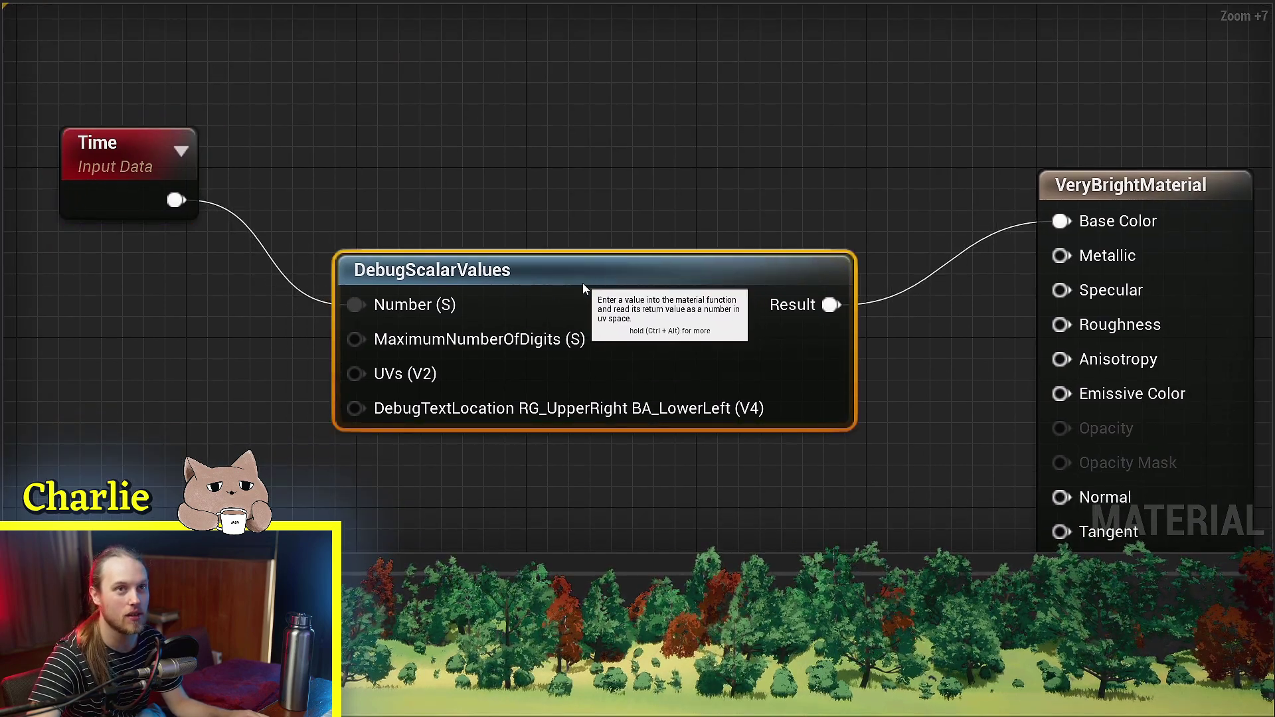
- Connect the Time node's output to the material's Emissive Color and view the sphere in the level
right_drag(600, 243, 516, 249)
click(331, 213)
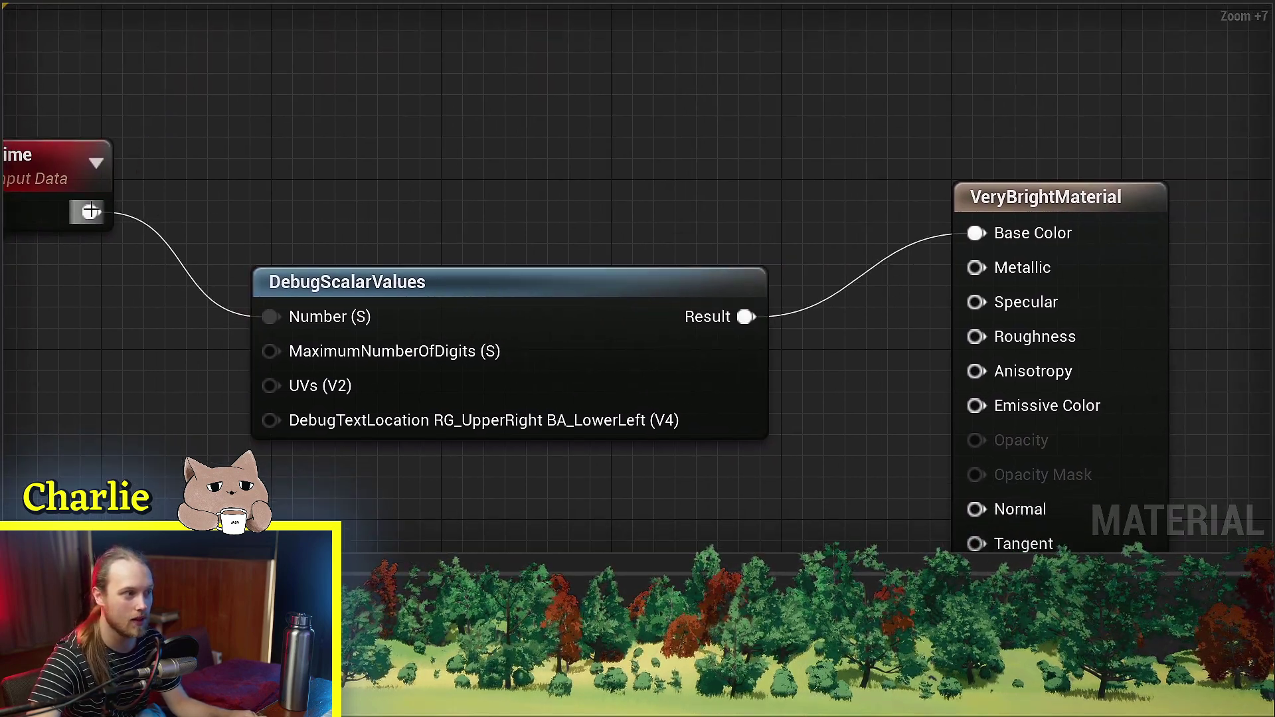
right_drag(435, 131, 518, 131)
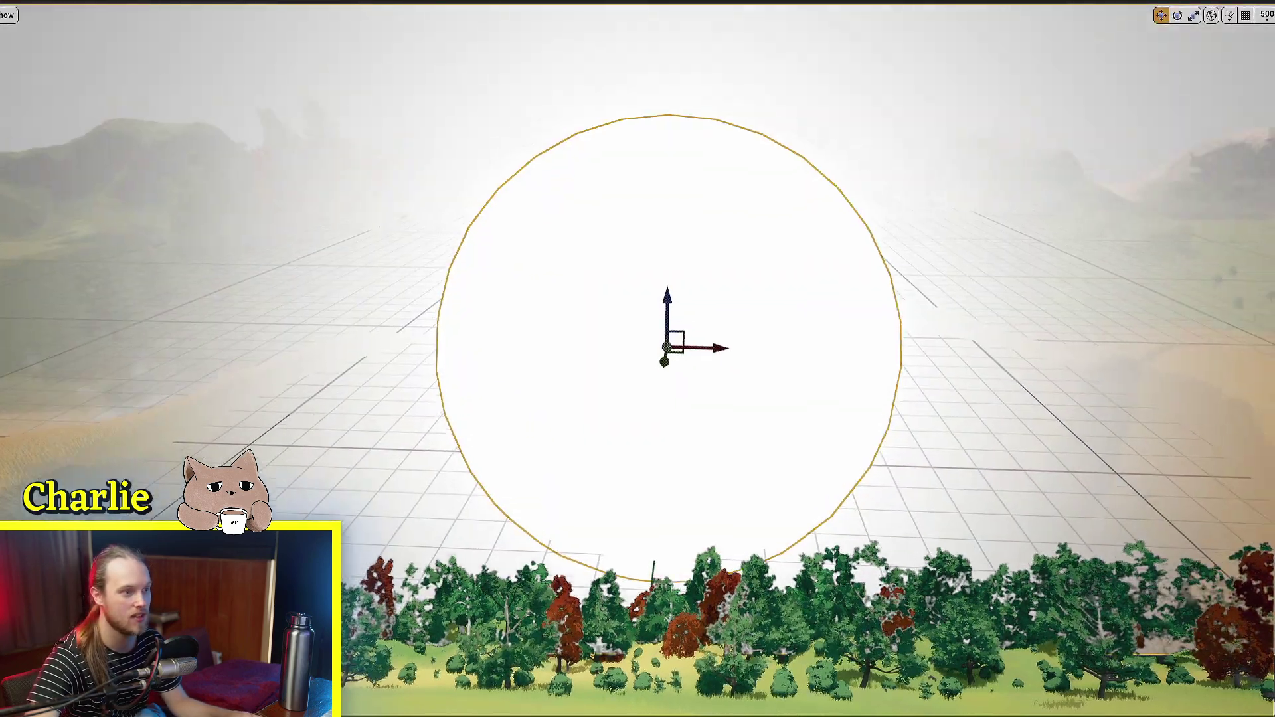
right_drag(1151, 442, 1188, 490)
click(1151, 442)
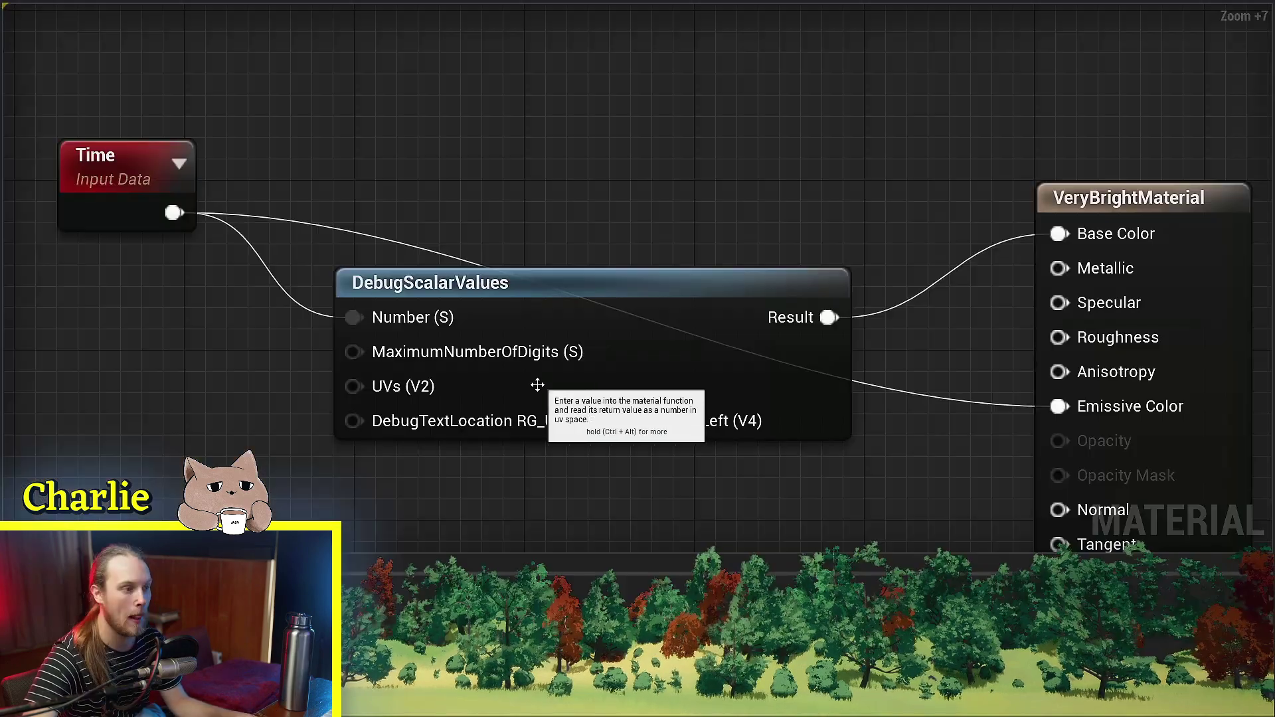
- Delete the DebugScalarValues node from the material graph
click(524, 422)
scroll(584, 402, down, 3)
key(Delete)
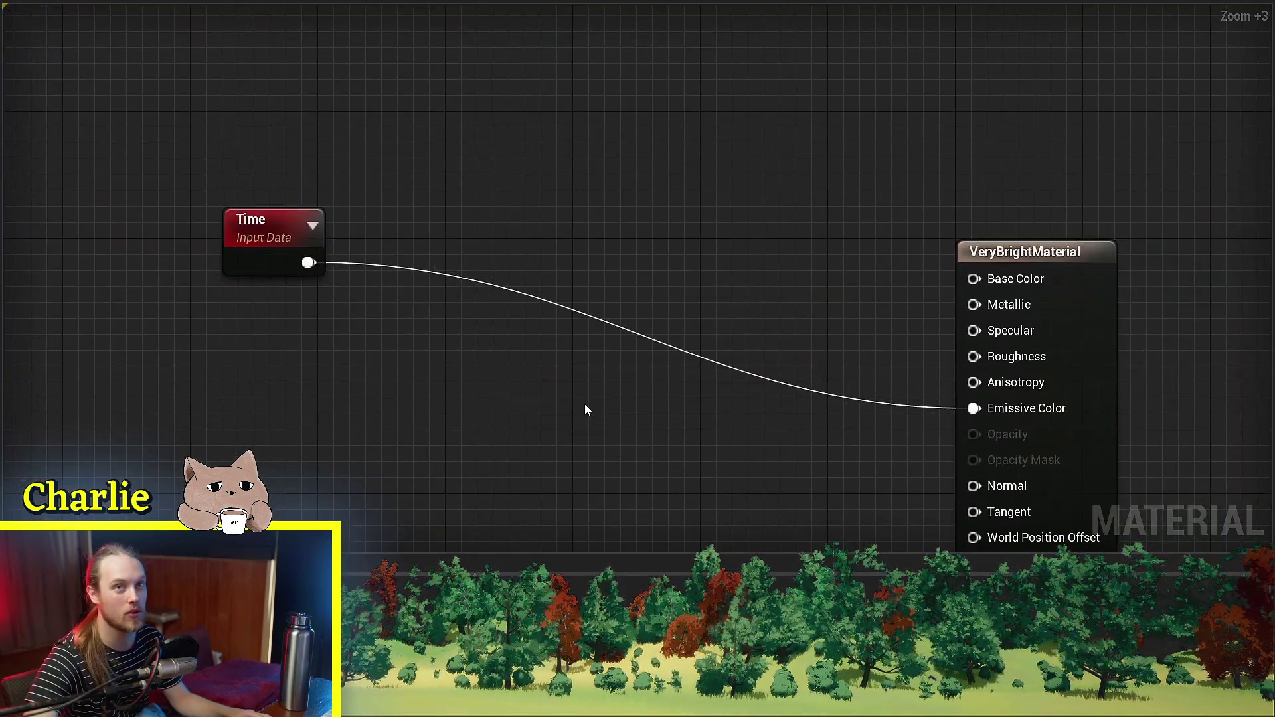
- Move the Time node down, closer to the height of the material's Emissive Color input
scroll(332, 252, up, 4)
click(295, 278)
drag(295, 273, 295, 316)
right_drag(609, 432, 485, 387)
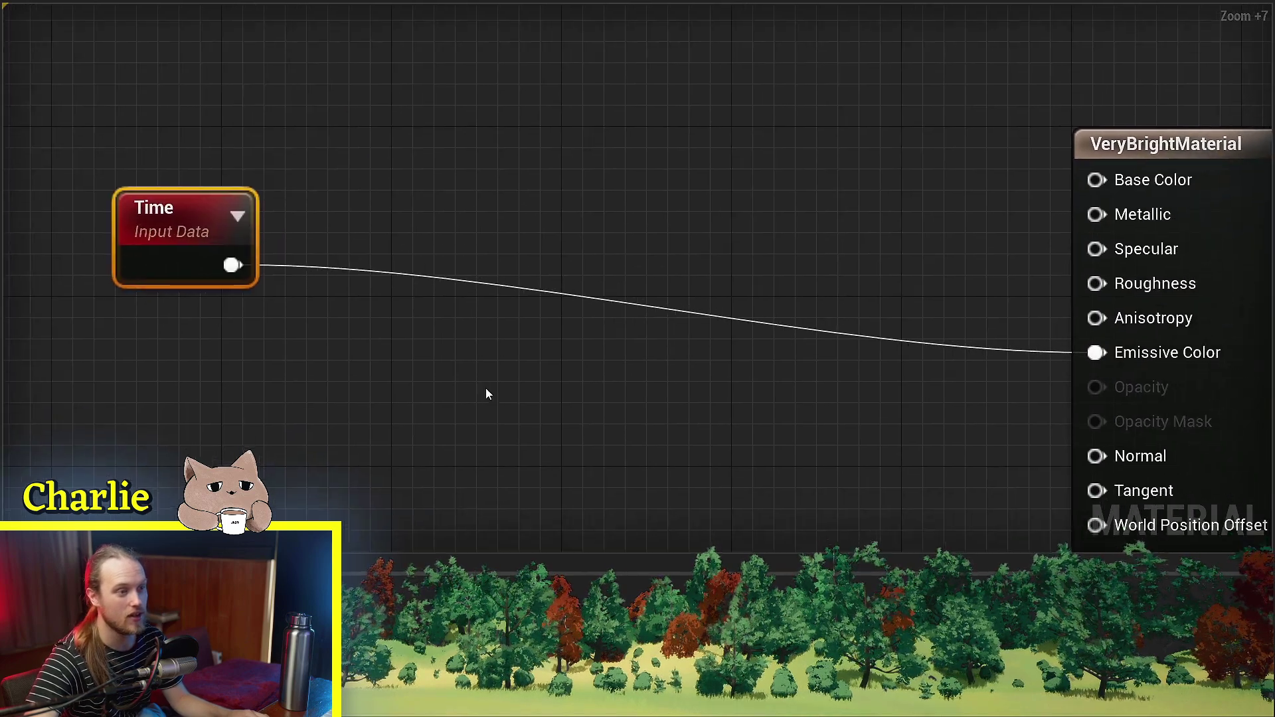
scroll(485, 388, down, 2)
right_drag(350, 374, 393, 402)
drag(248, 262, 247, 299)
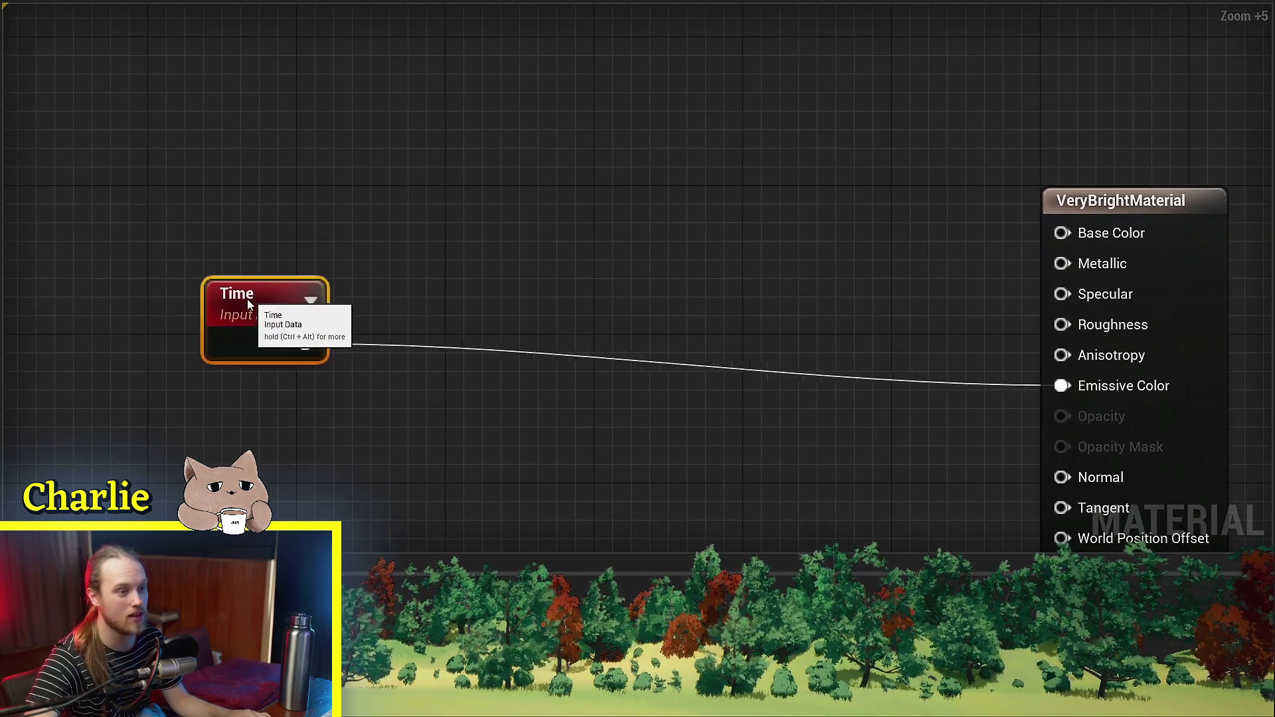
- Insert a Sine node between the Time node and the material's Emissive Color input
right_click(400, 425)
right_drag(400, 425, 402, 413)
drag(336, 354, 477, 305)
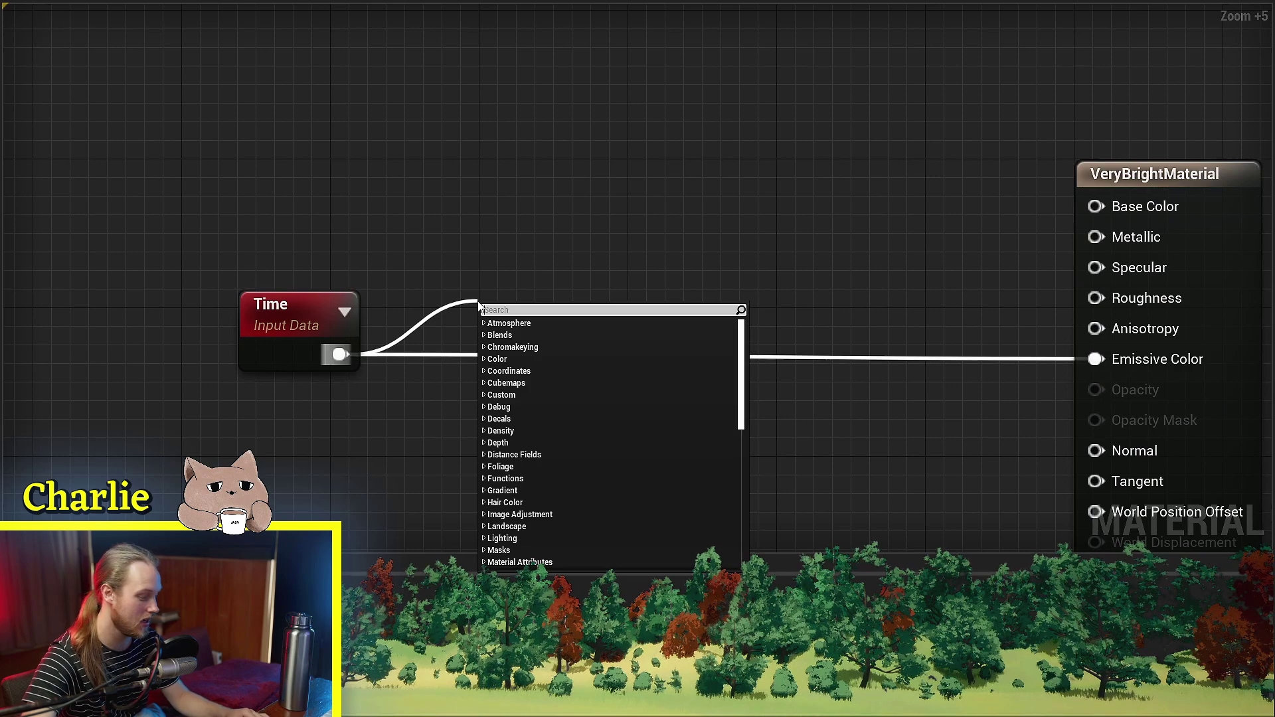
text(sine)
click(552, 427)
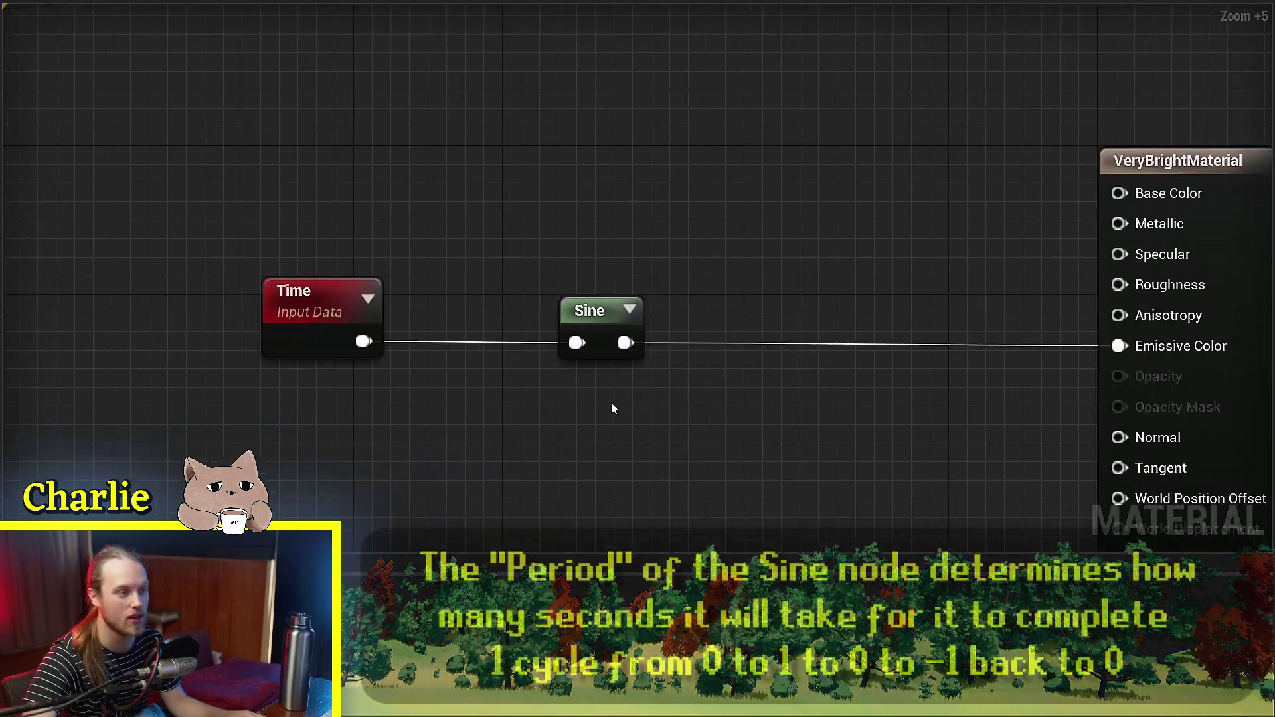
- Line up the Sine and Time nodes so their wires run straight to the Emissive Color input
scroll(611, 407, up, 2)
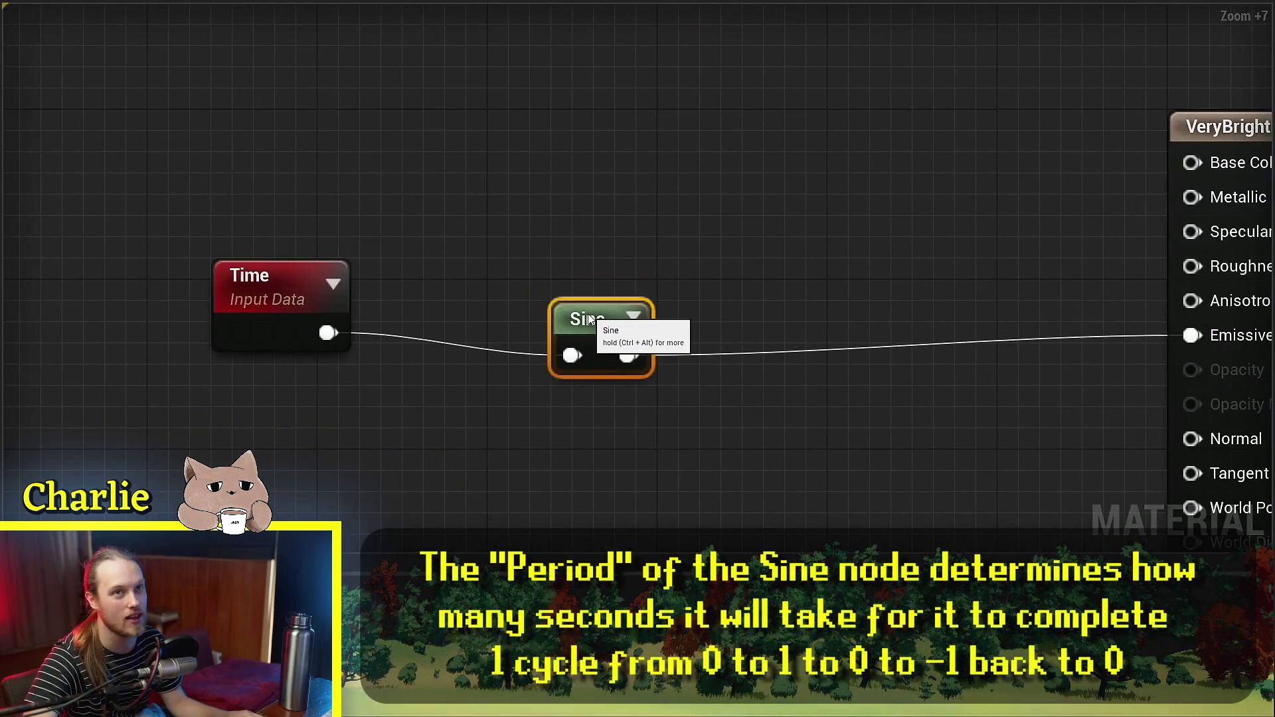
drag(598, 309, 619, 309)
right_drag(691, 360, 618, 381)
click(461, 361)
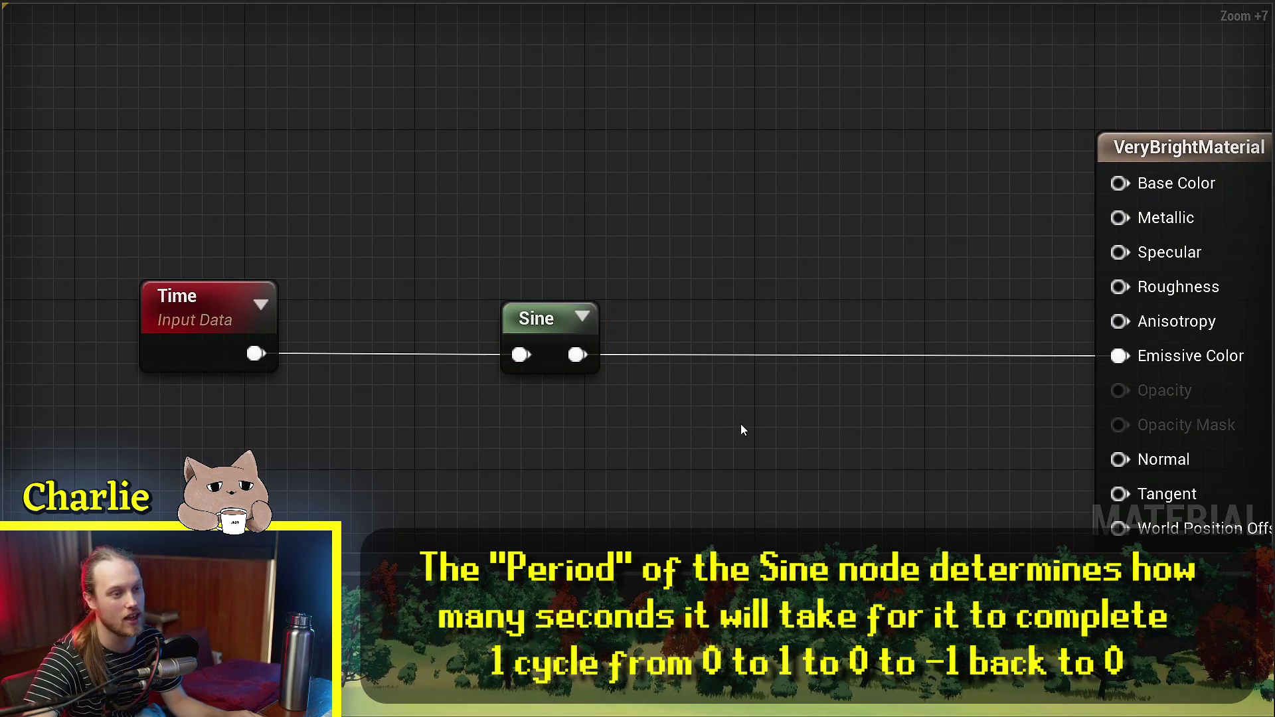
drag(156, 330, 304, 330)
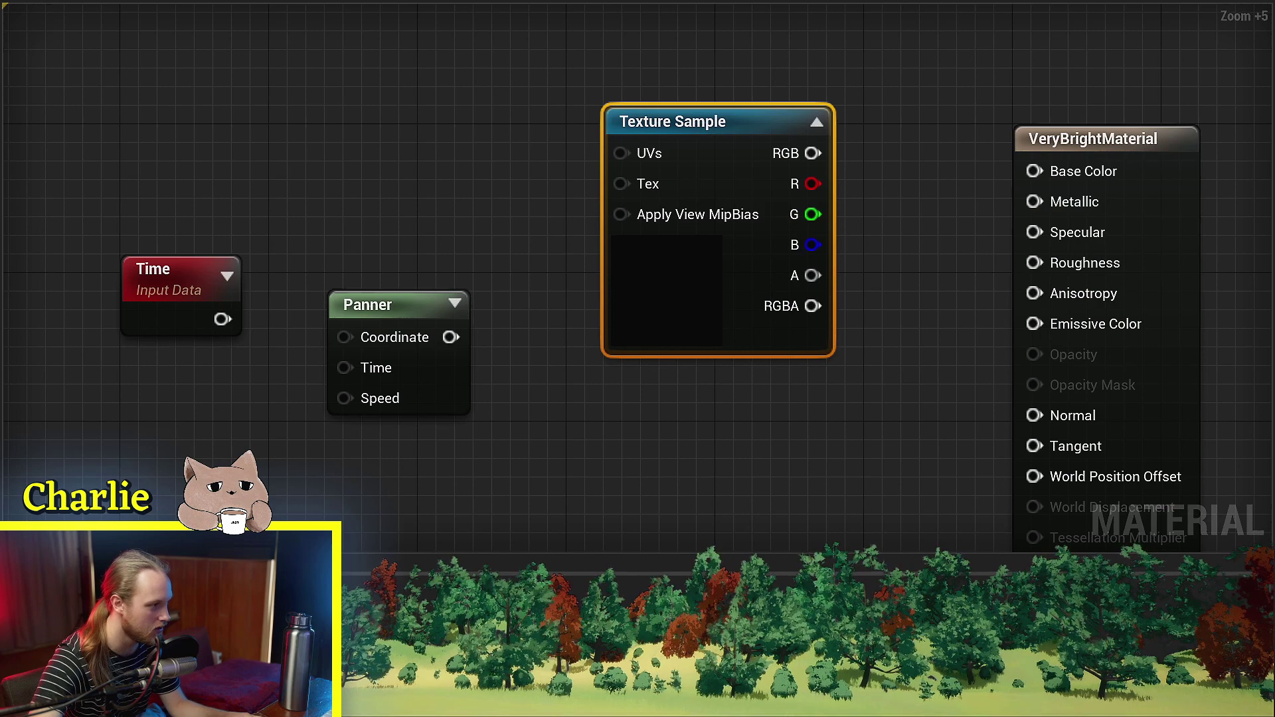
- Connect the Time node to the Panner's Time input and place the Panner beside it
right_drag(524, 364, 495, 405)
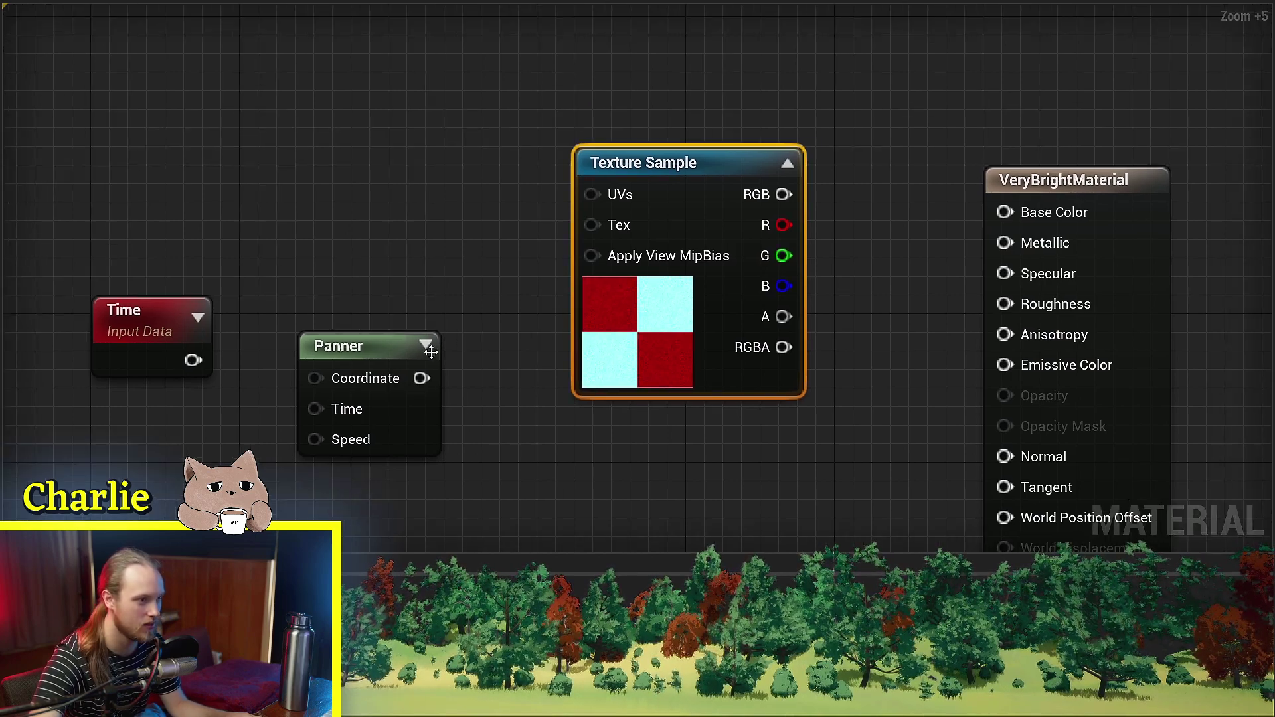
click(350, 328)
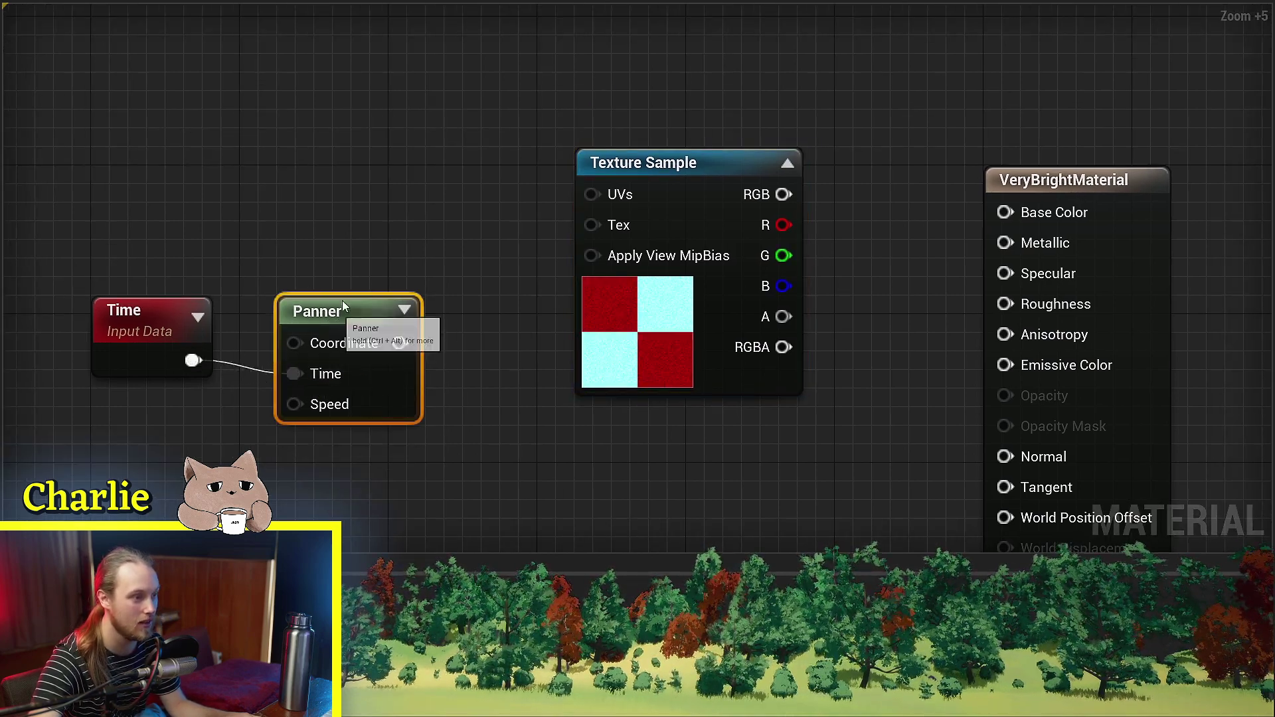
drag(342, 306, 362, 287)
- Connect the Panner to the Texture Sample's UVs and its RGB output to Base Color, and view the sphere
drag(589, 198, 589, 198)
right_drag(585, 201, 465, 274)
drag(882, 294, 884, 287)
right_drag(327, 456, 476, 380)
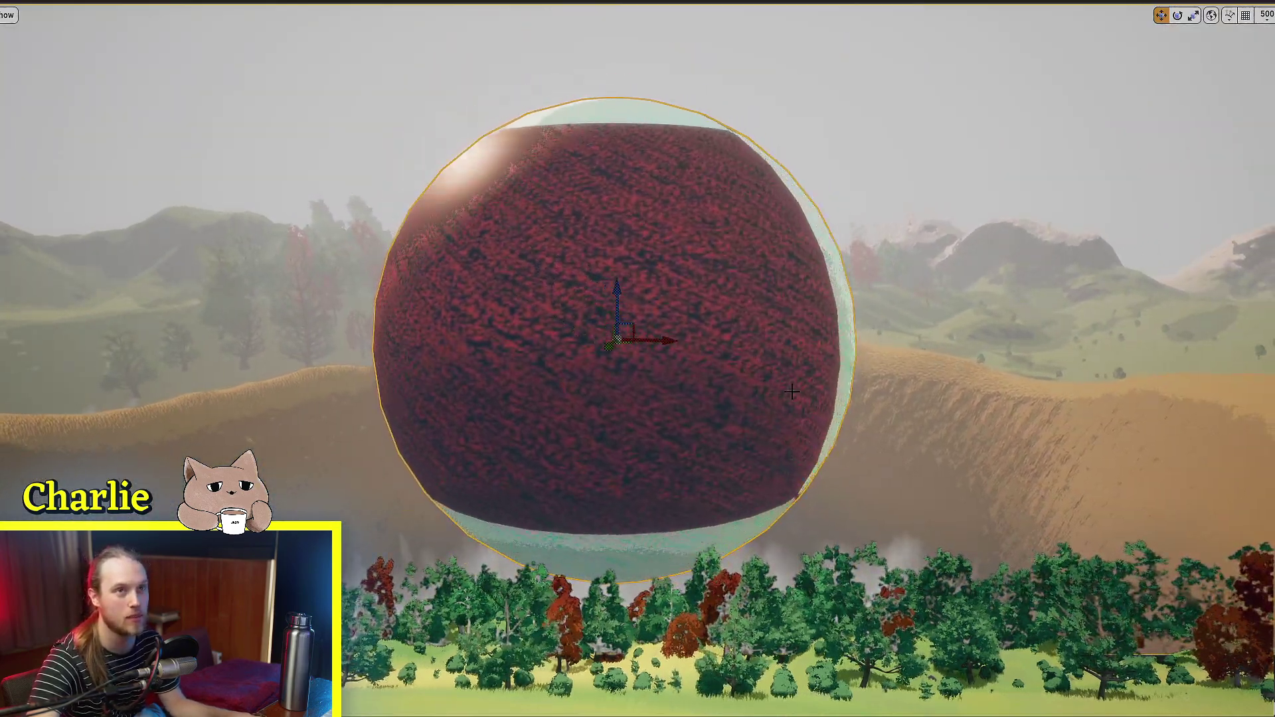
right_drag(638, 359, 645, 418)
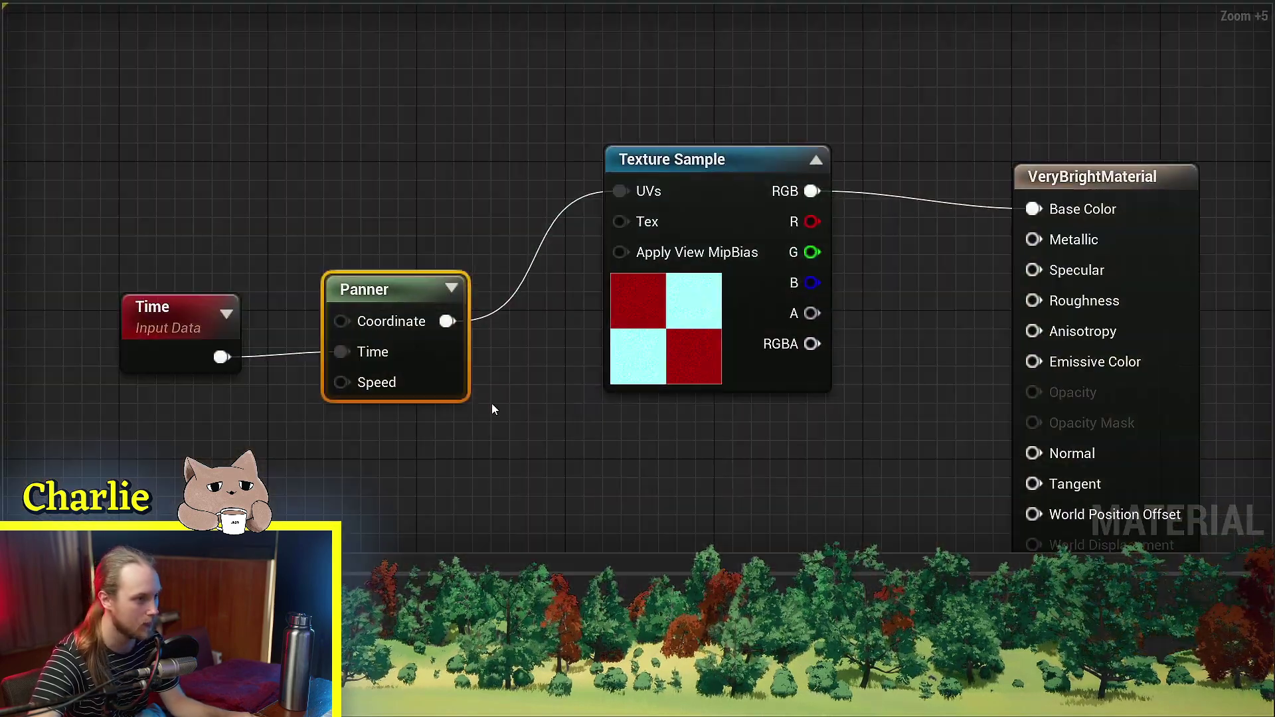
- Add a second Texture Sample node with a grey noise texture, placed above and to the left of the Time node
right_drag(152, 281, 334, 280)
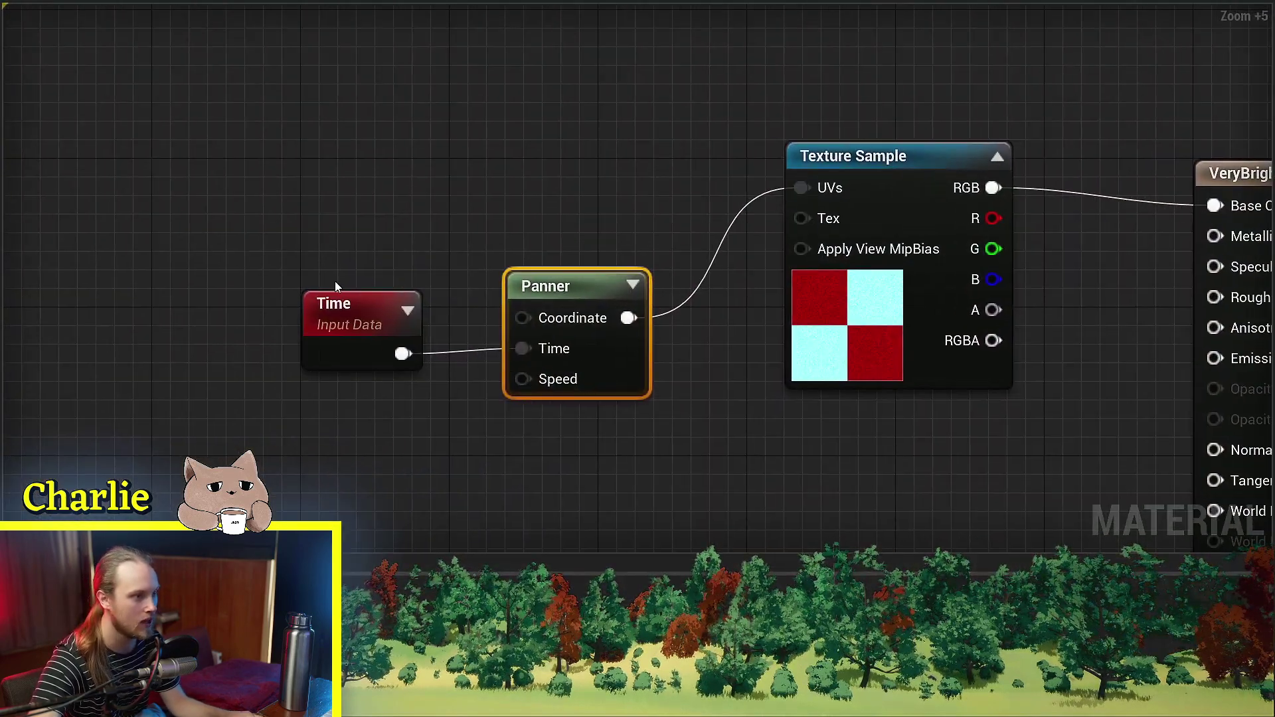
right_click(322, 197)
text(tex)
key(Return)
right_drag(379, 216, 421, 282)
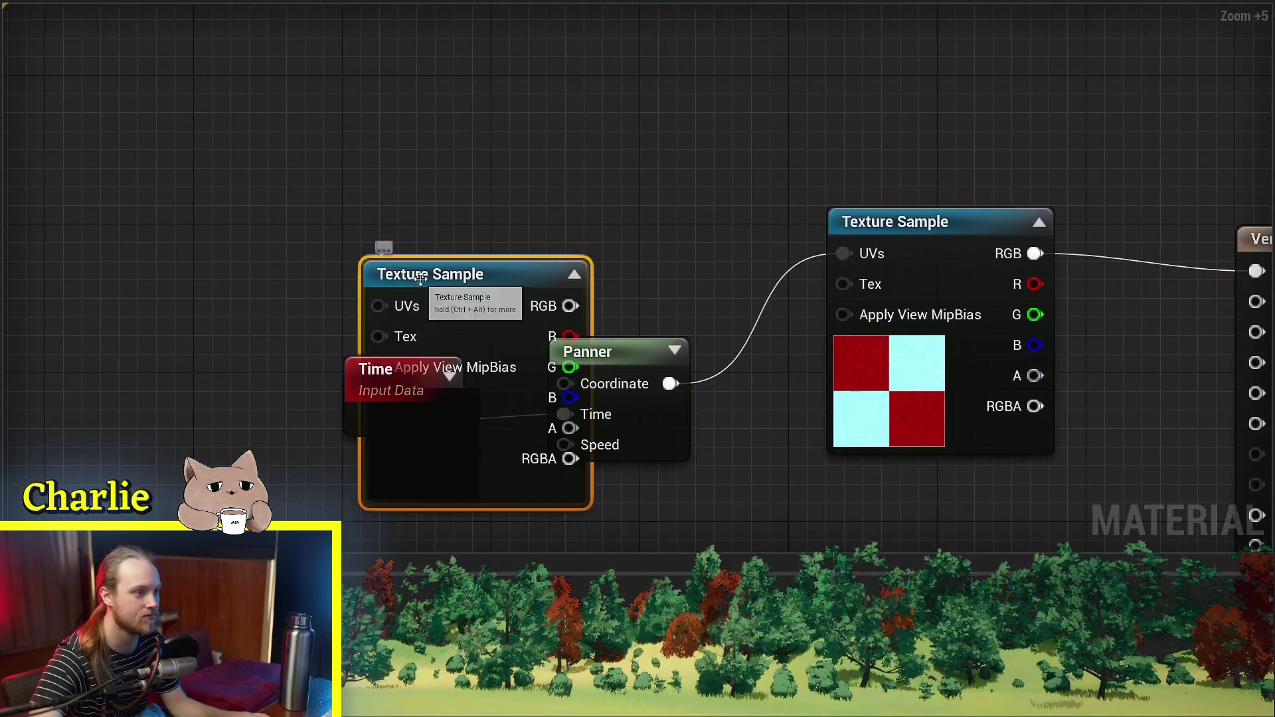
drag(421, 282, 180, 101)
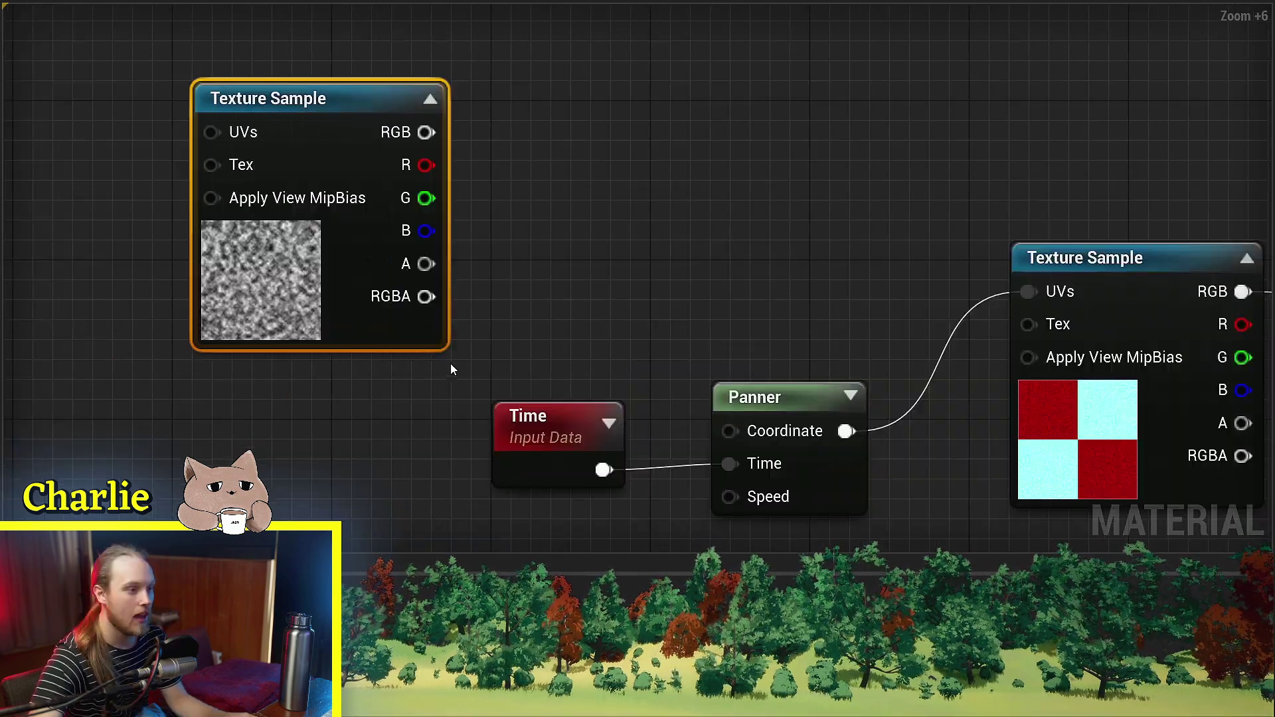
- Create an Add node beside the noise Texture Sample and spread the Panner and Time nodes apart around it
right_click(542, 283)
text(add)
key(Return)
right_drag(760, 380, 736, 396)
drag(737, 412, 797, 413)
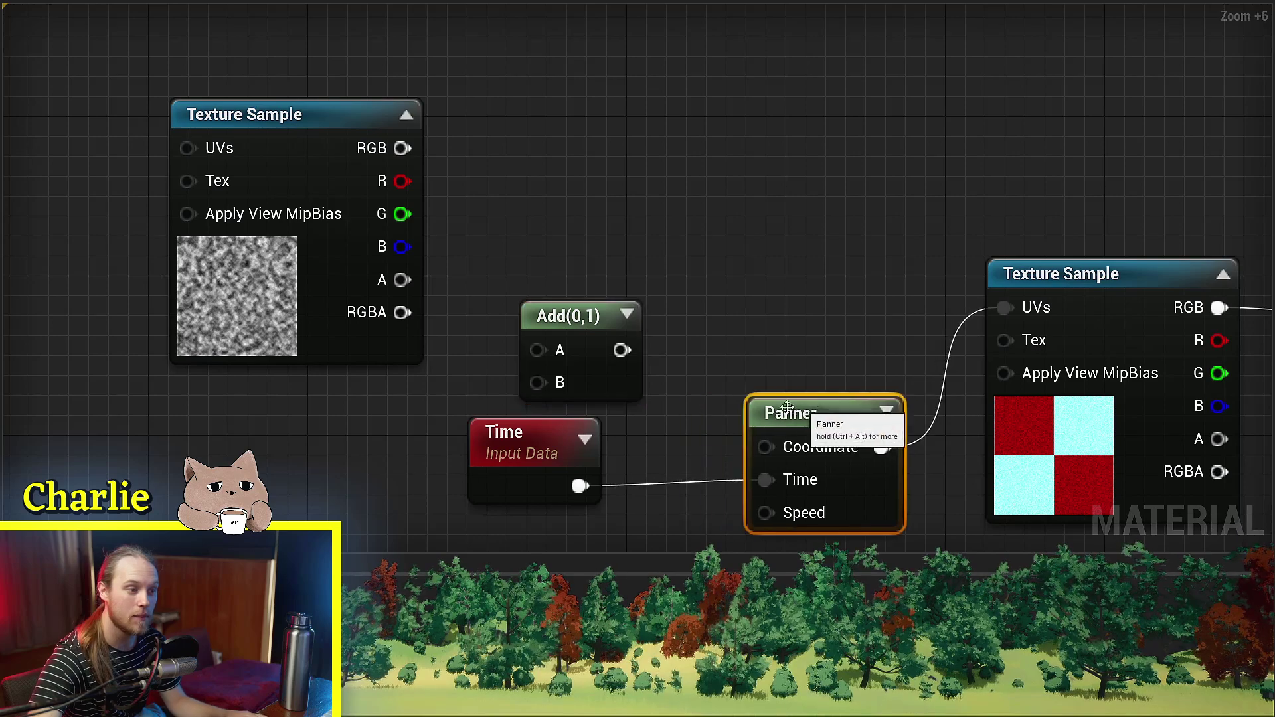
drag(532, 435, 292, 435)
- Connect the noise texture's R output to the Add node's A input and the Time node to its B input
drag(506, 309, 537, 350)
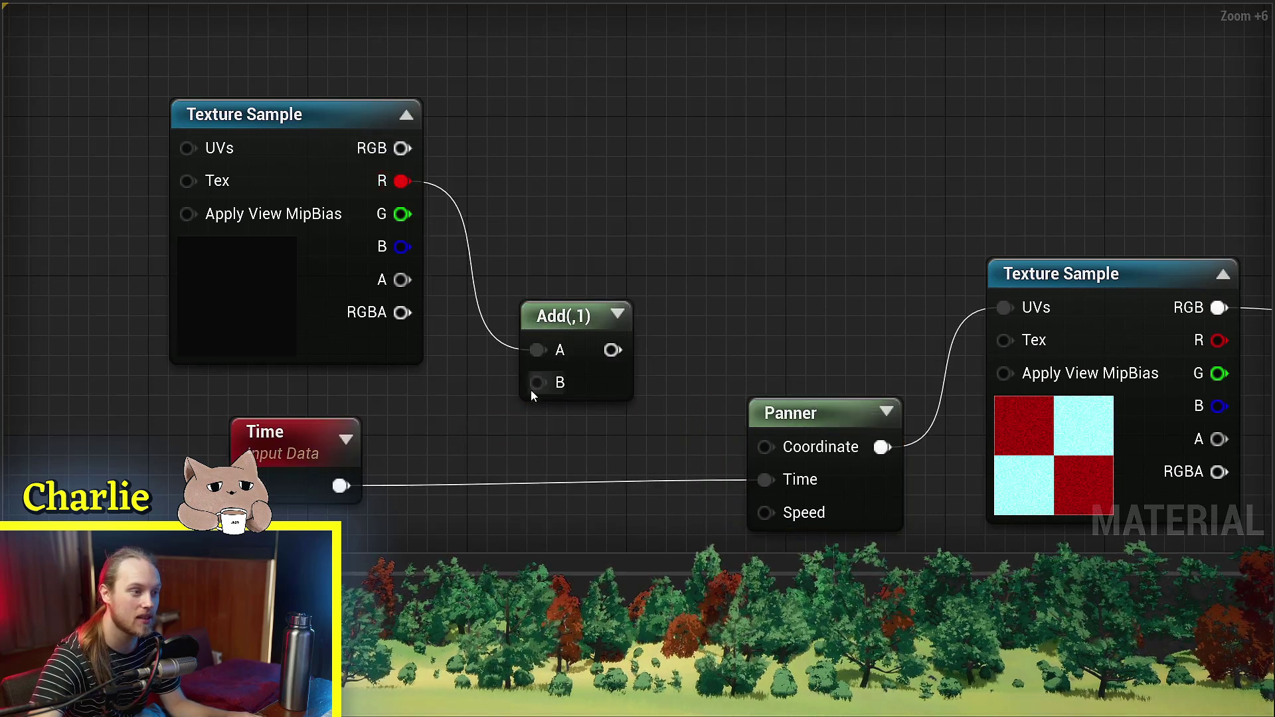
scroll(558, 392, up, 1)
right_drag(645, 457, 695, 407)
right_drag(339, 282, 532, 339)
right_drag(457, 322, 545, 336)
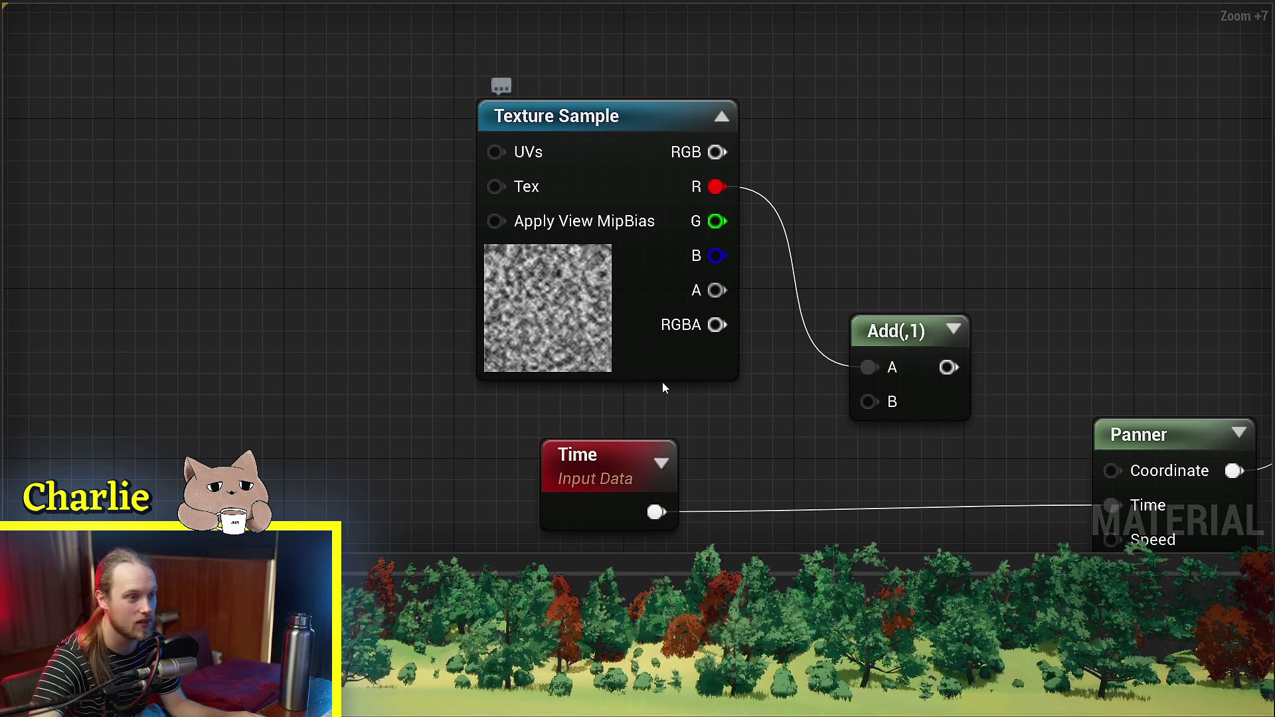
right_drag(663, 384, 574, 411)
drag(541, 458, 623, 430)
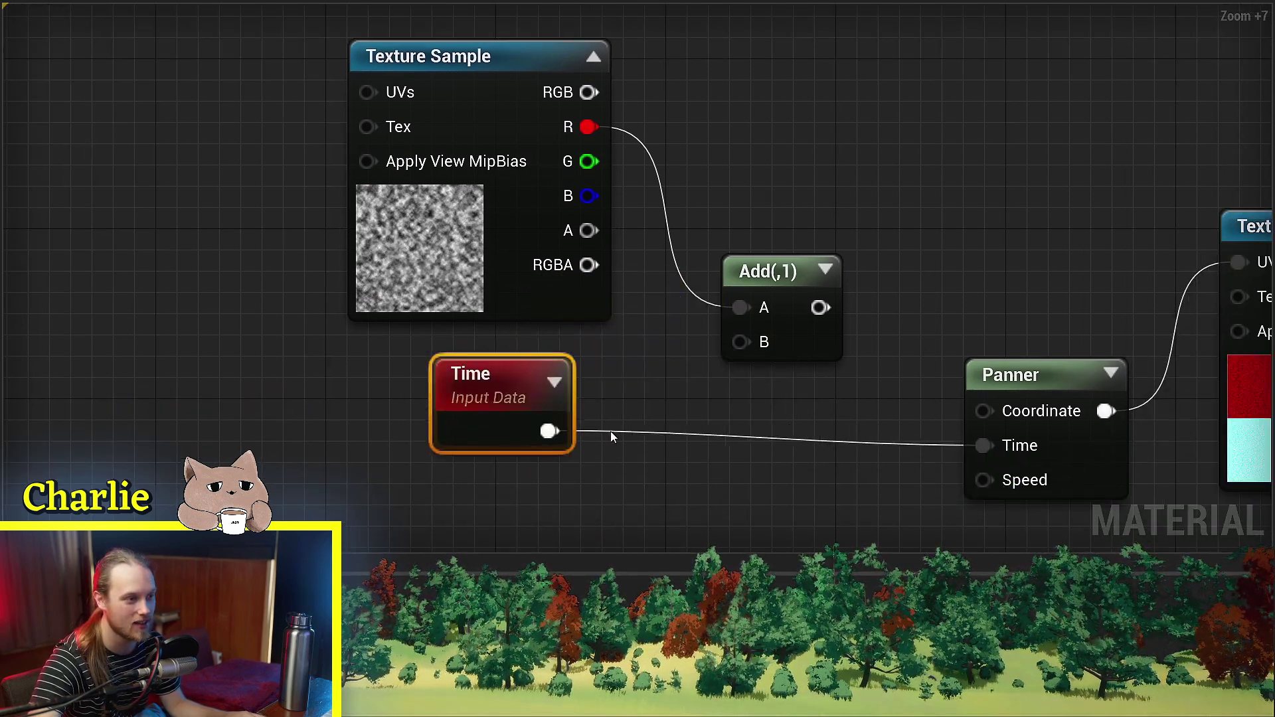
drag(736, 349, 738, 345)
click(478, 392)
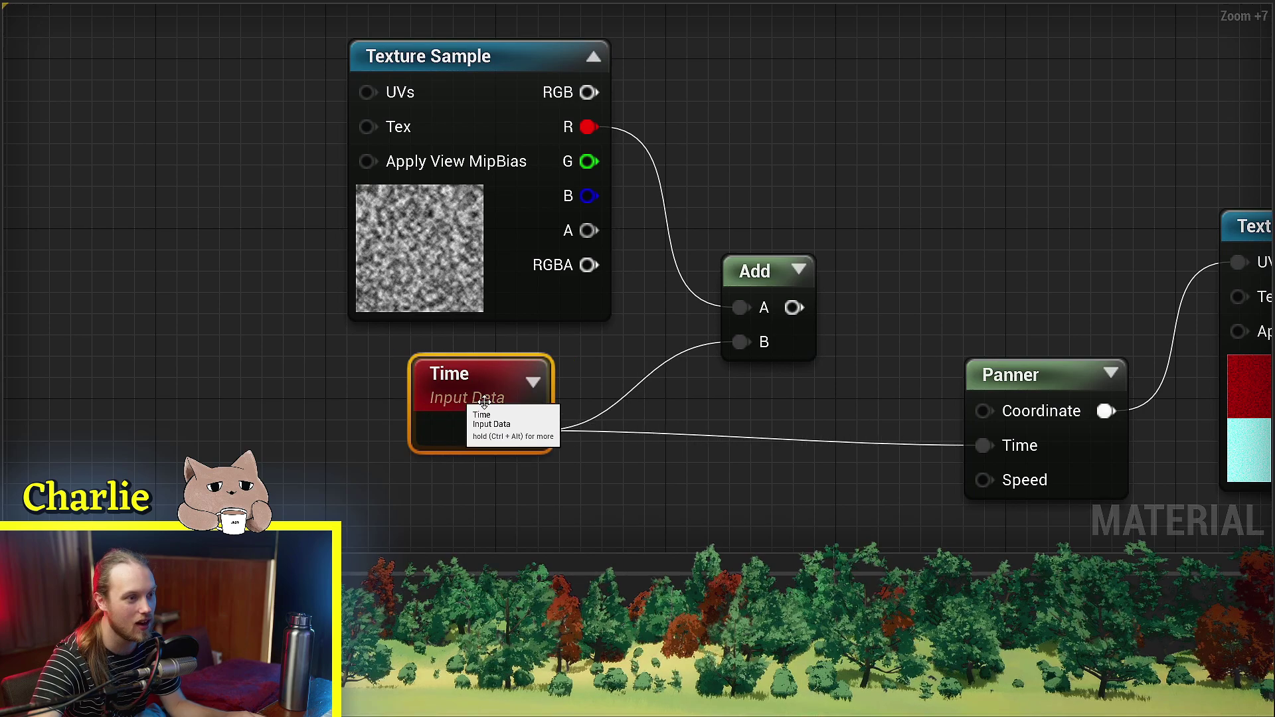
- Connect the Add node's output to the Panner's Time input and save the material
right_drag(789, 396, 624, 411)
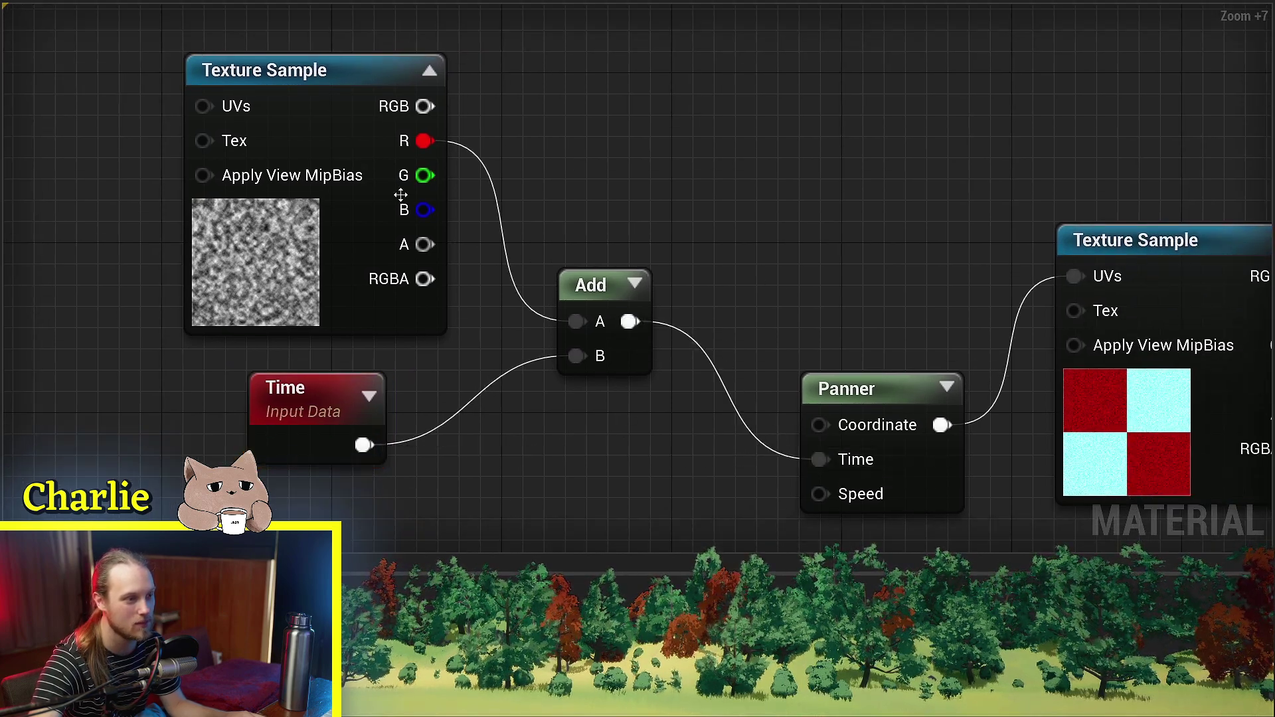
key(ctrl+s)
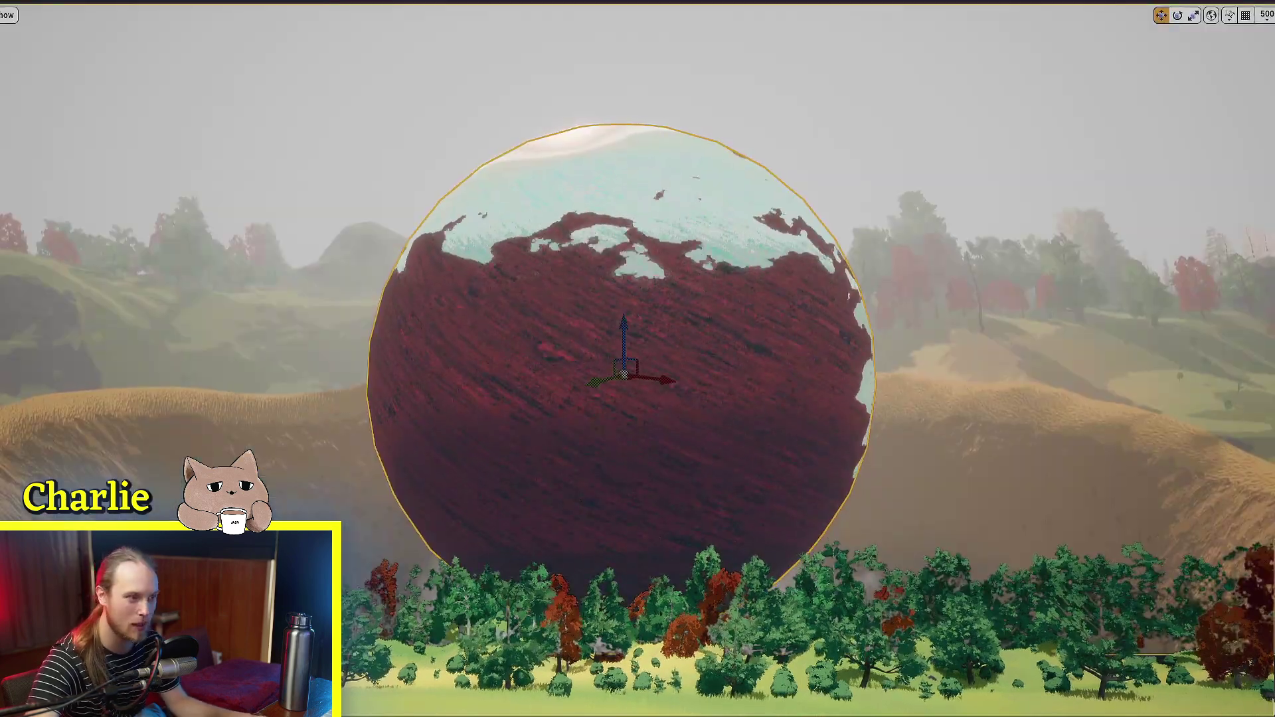
- Switch the level viewport to game view and examine the noise-distorted panning on the sphere
key(g)
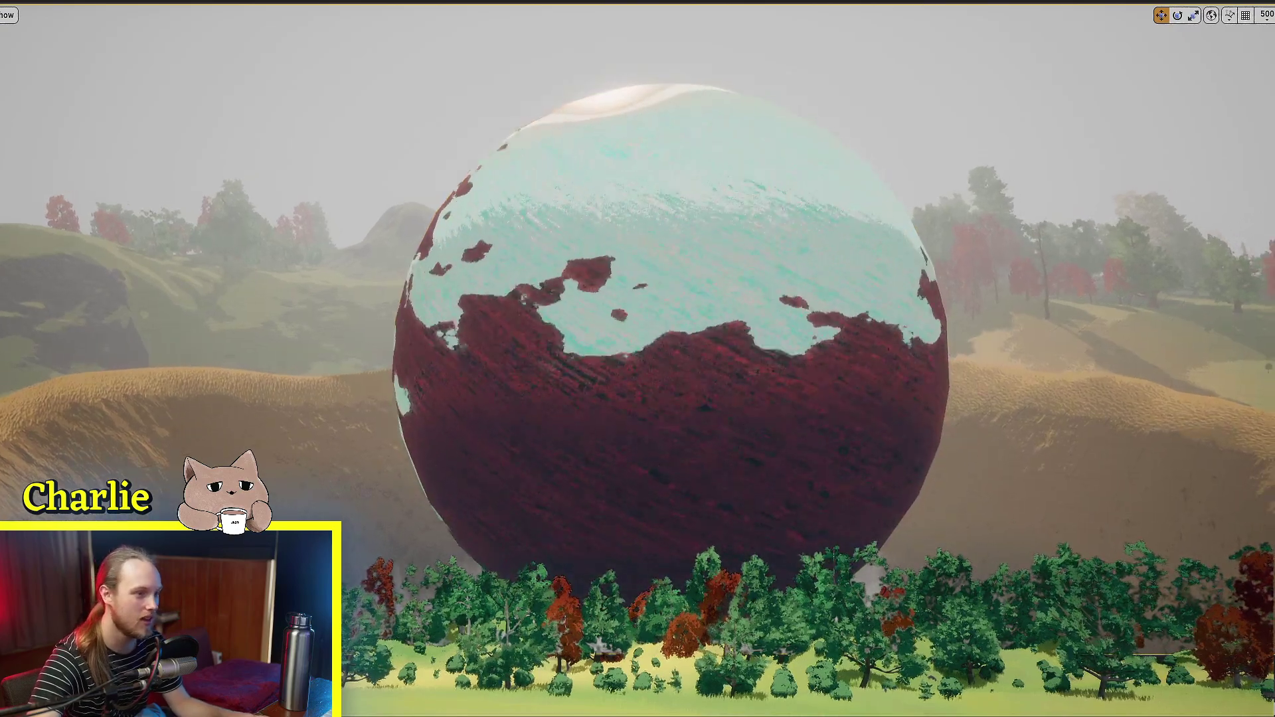
right_drag(891, 416, 894, 438)
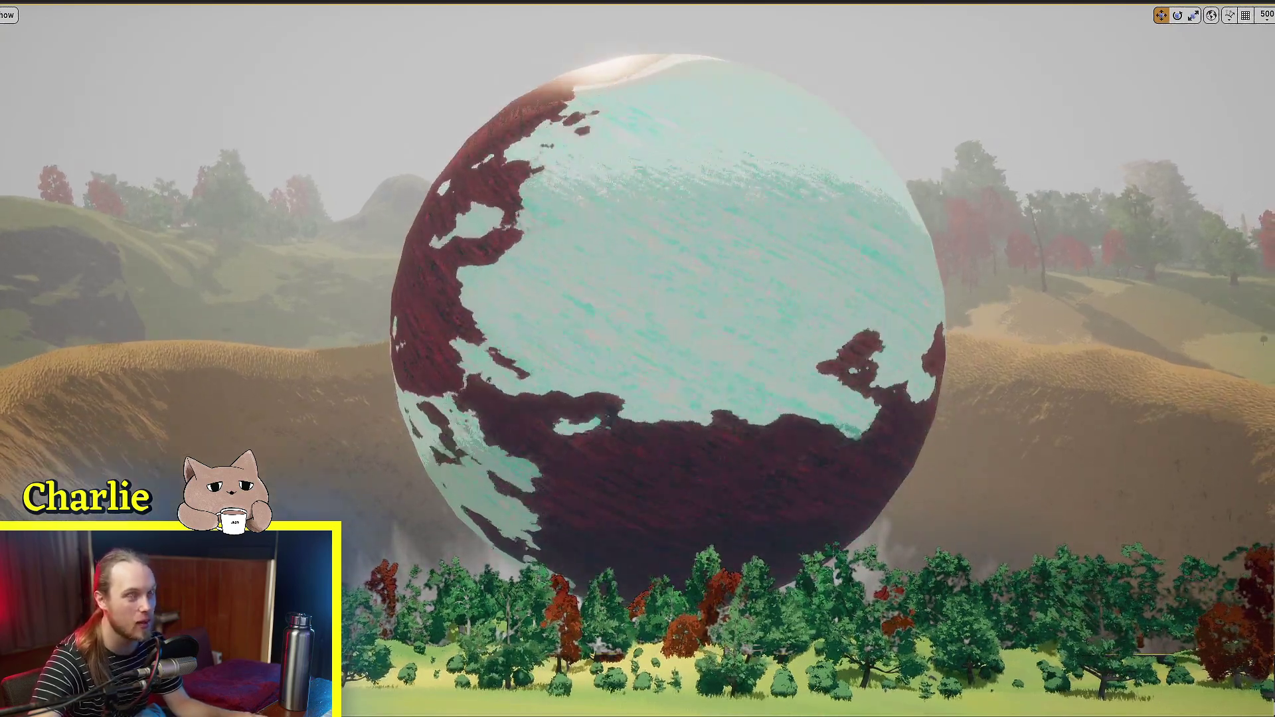
drag(806, 352, 877, 386)
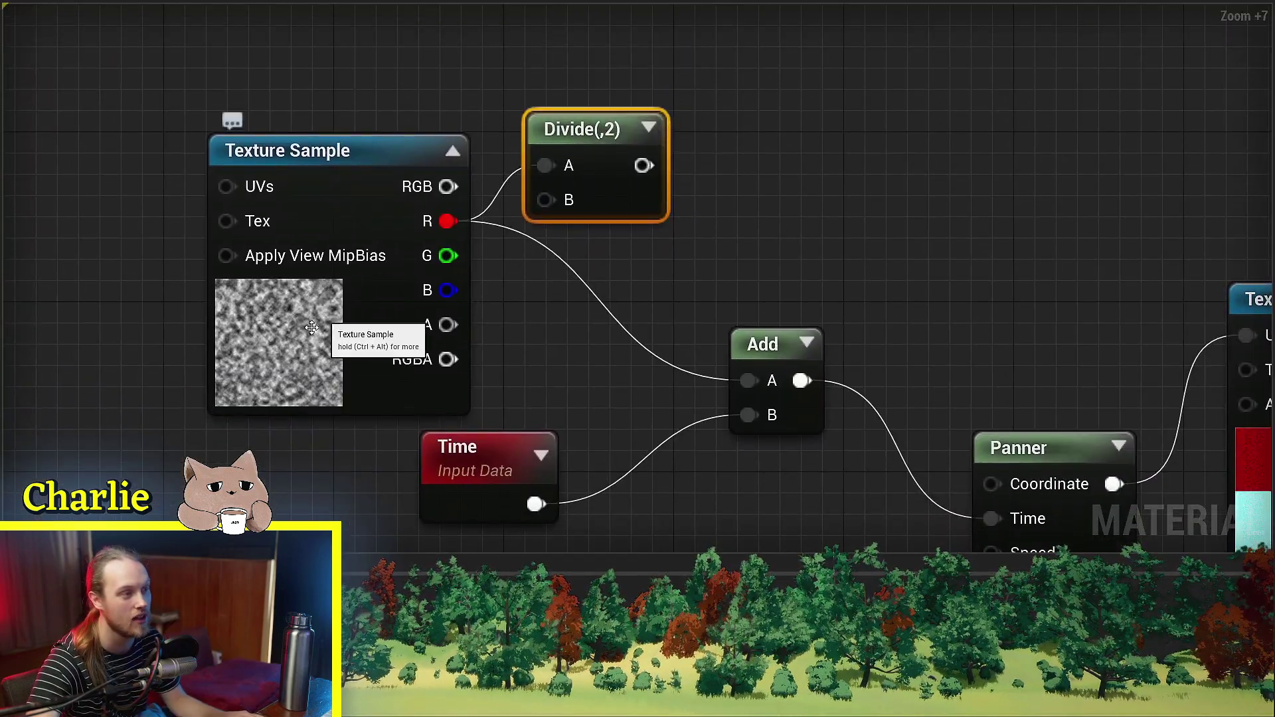
- Route the noise texture's R output through the Divide by 2 node into the Add node's A input and save
drag(312, 328, 307, 312)
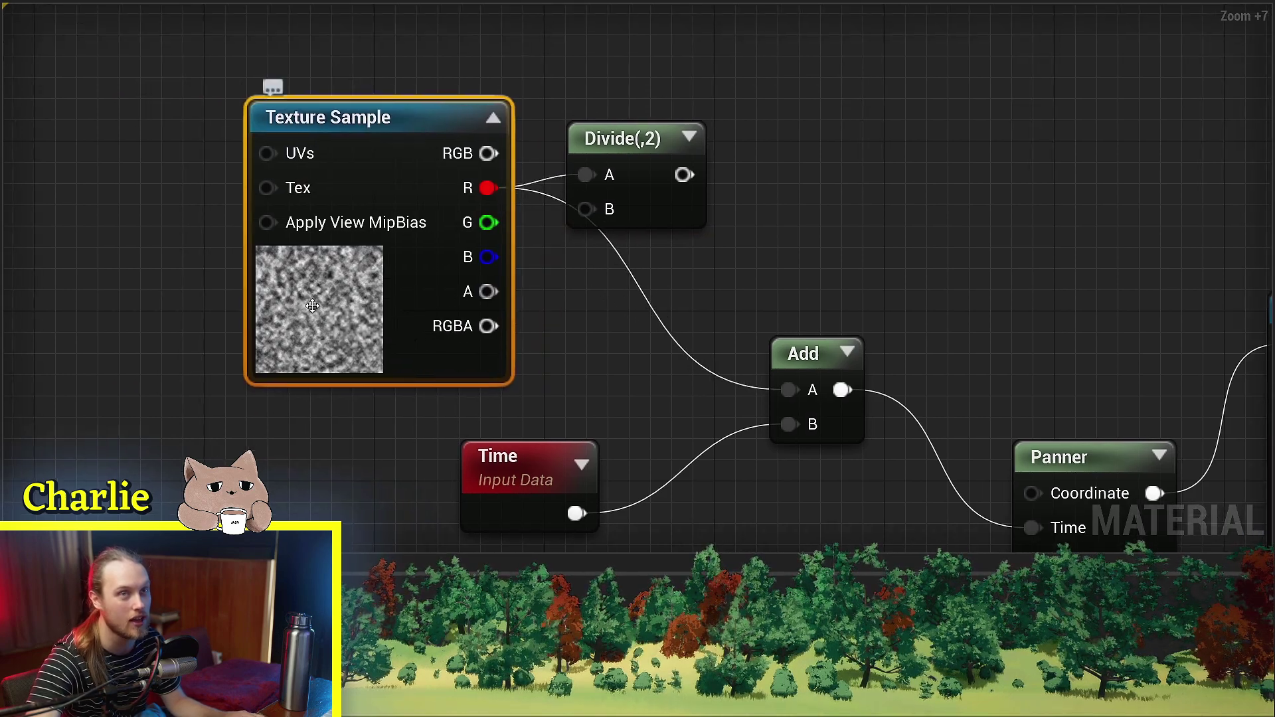
right_drag(312, 305, 213, 348)
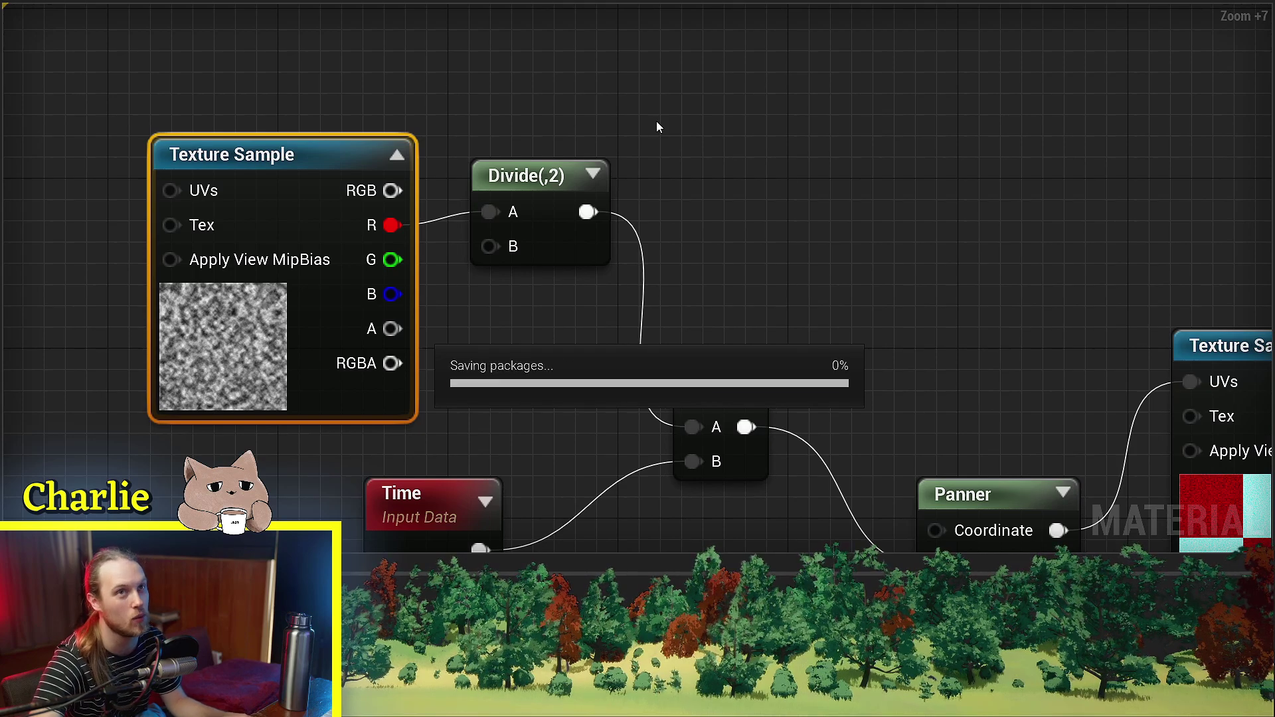
drag(657, 122, 380, 237)
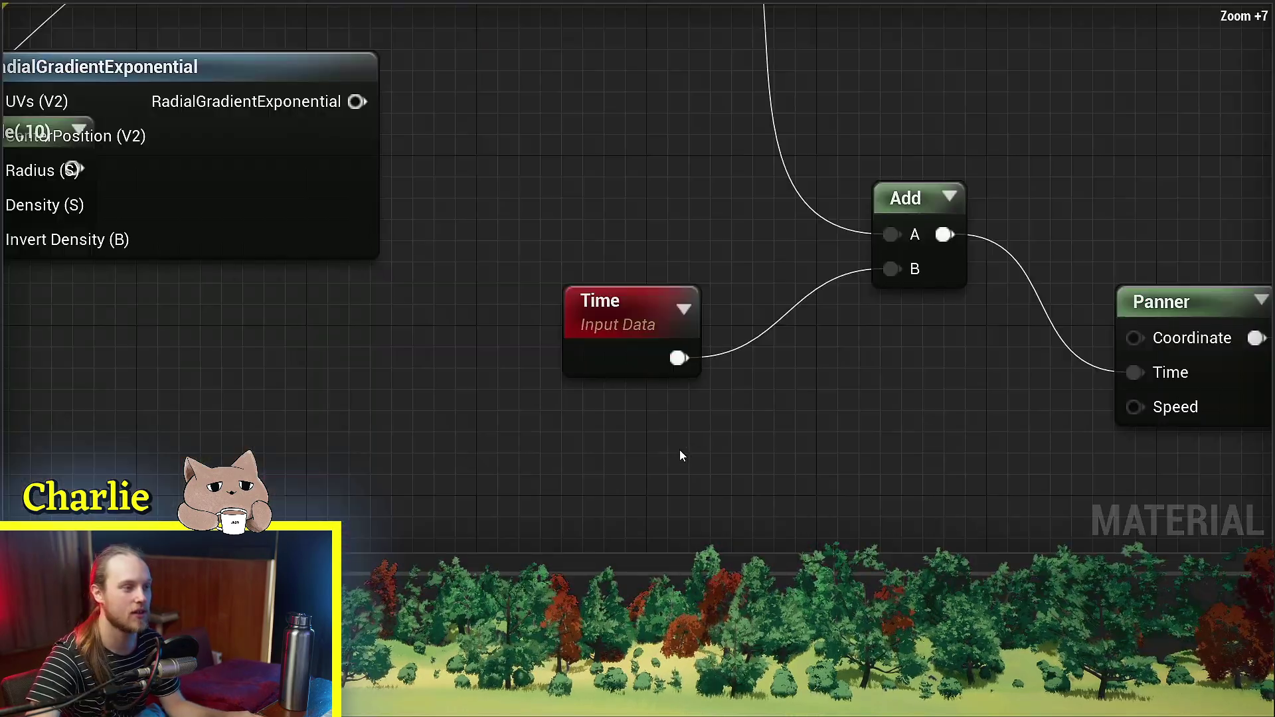
- Move the Time node closer to the Add node in the material graph
click(611, 362)
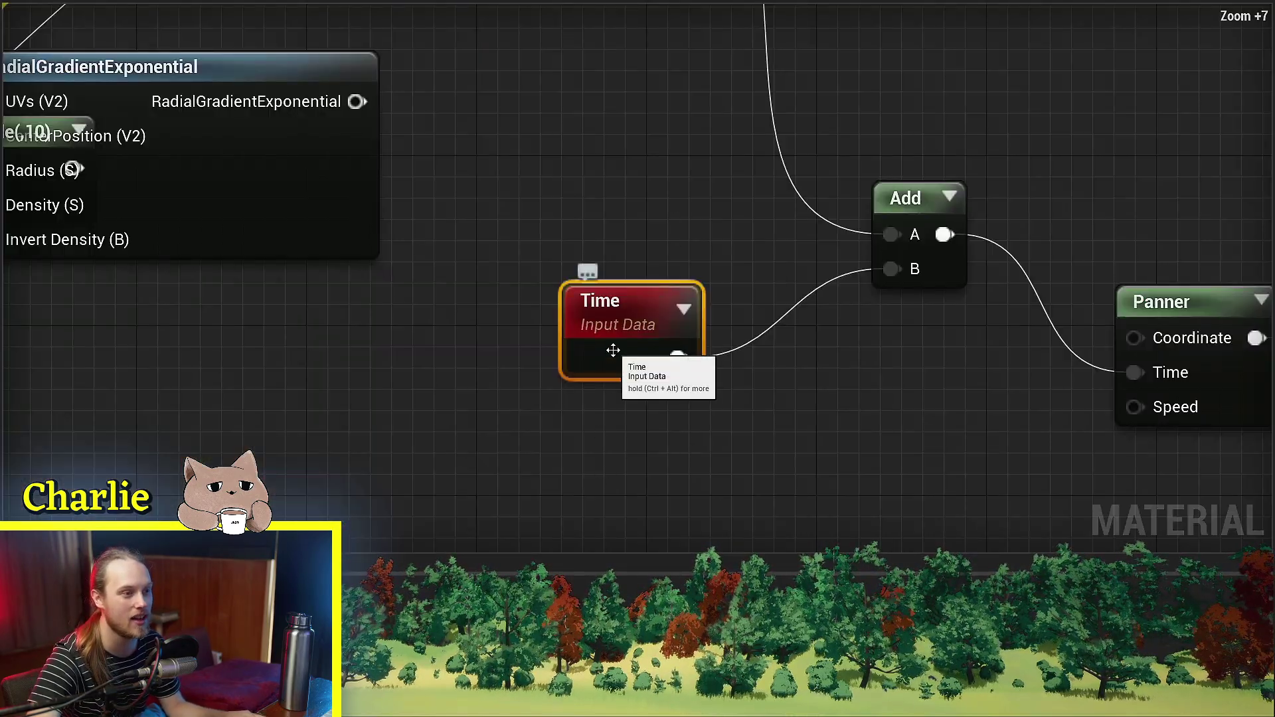
drag(612, 350, 676, 393)
scroll(610, 366, down, 4)
right_drag(609, 366, 630, 227)
drag(796, 491, 828, 458)
right_drag(1269, 506, 1082, 456)
right_drag(706, 302, 780, 362)
right_drag(1007, 429, 872, 355)
scroll(928, 416, up, 4)
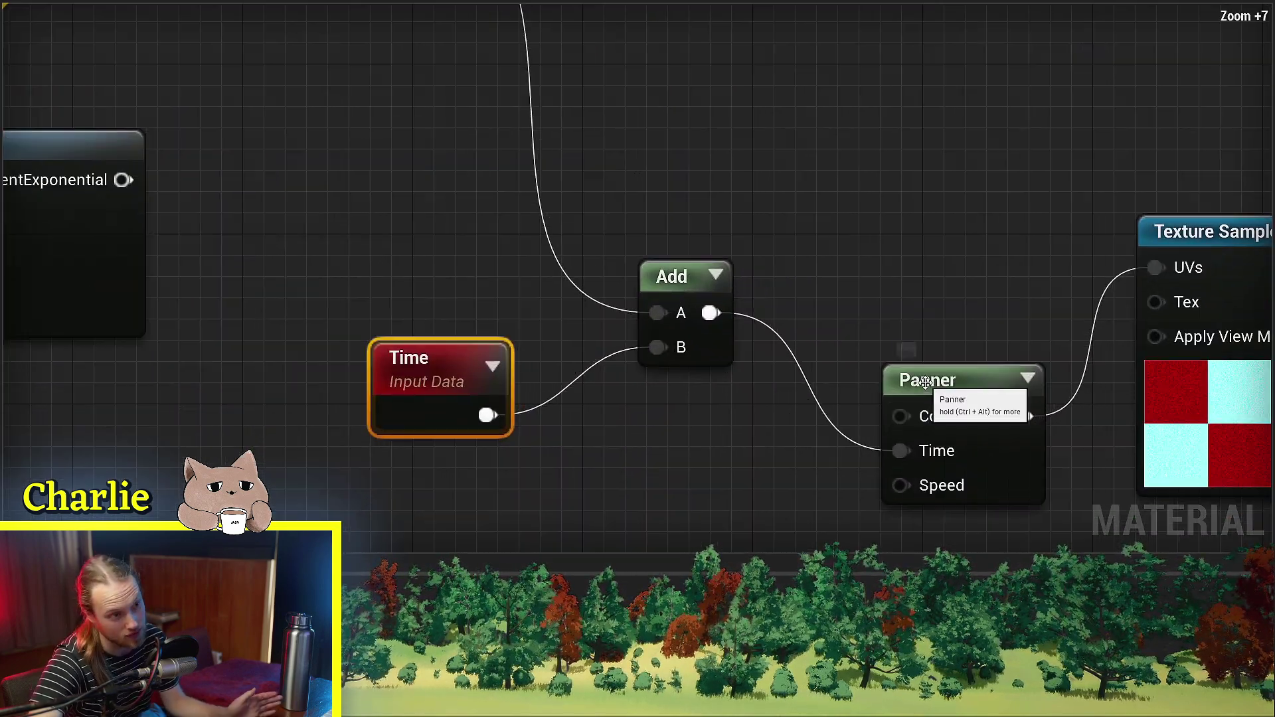
click(925, 384)
scroll(925, 384, down, 5)
right_drag(531, 220, 712, 358)
drag(522, 81, 420, 429)
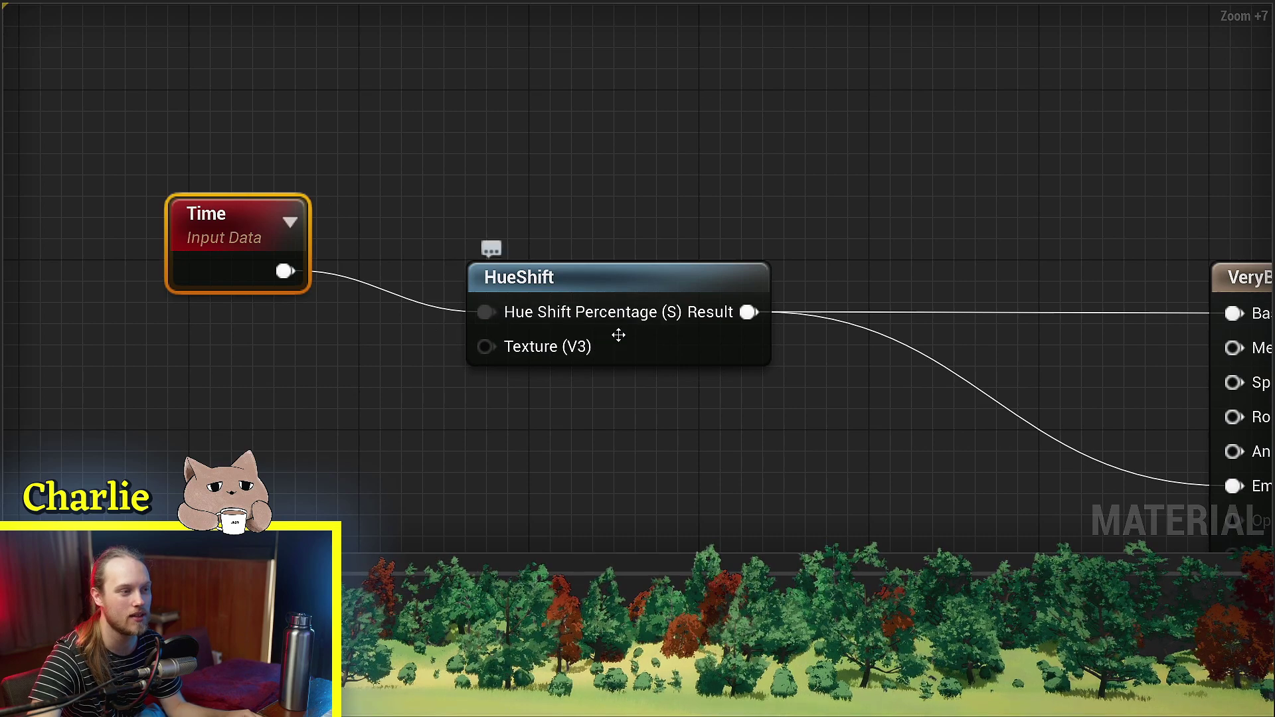
- Reposition the HueShift and Time nodes in the material graph so the wire between them runs straight
right_drag(618, 332, 569, 361)
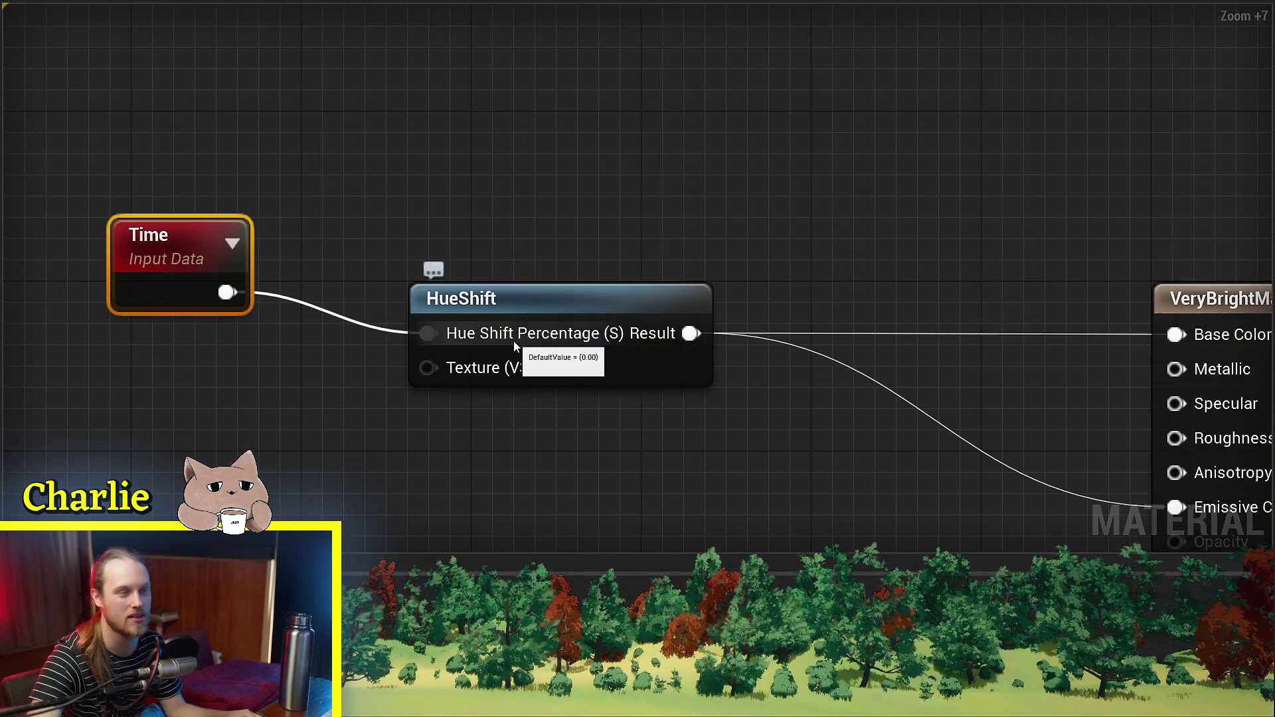
drag(529, 309, 524, 289)
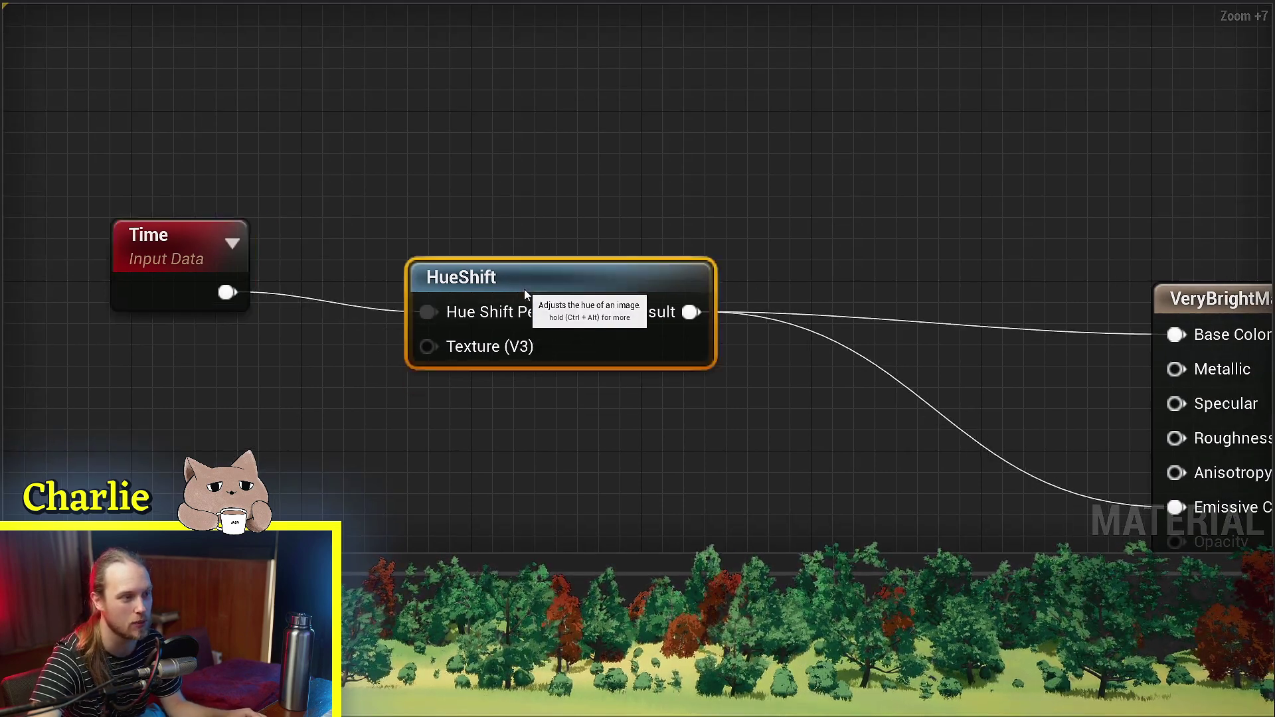
drag(173, 299, 194, 320)
right_drag(490, 348, 535, 350)
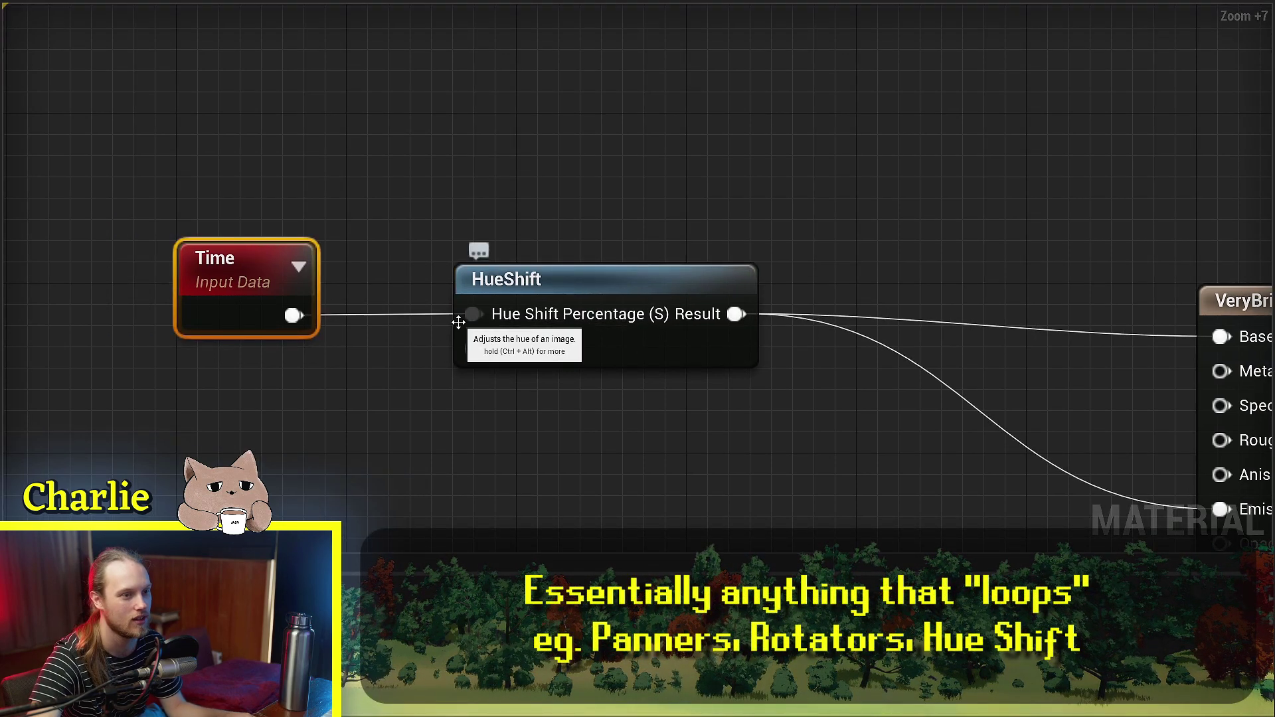
- Examine the hue-shifting material on the sphere up close in the level viewport
right_drag(891, 276, 739, 300)
click(738, 300)
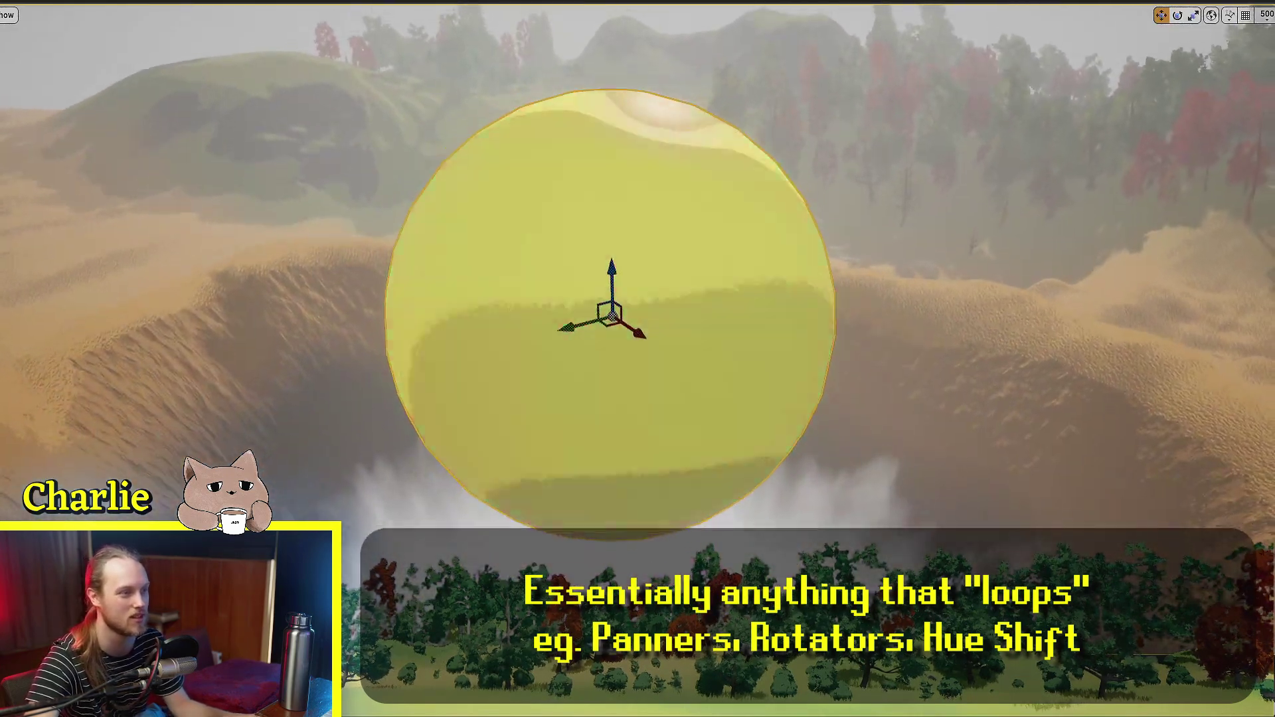
right_drag(885, 432, 914, 416)
key(w)
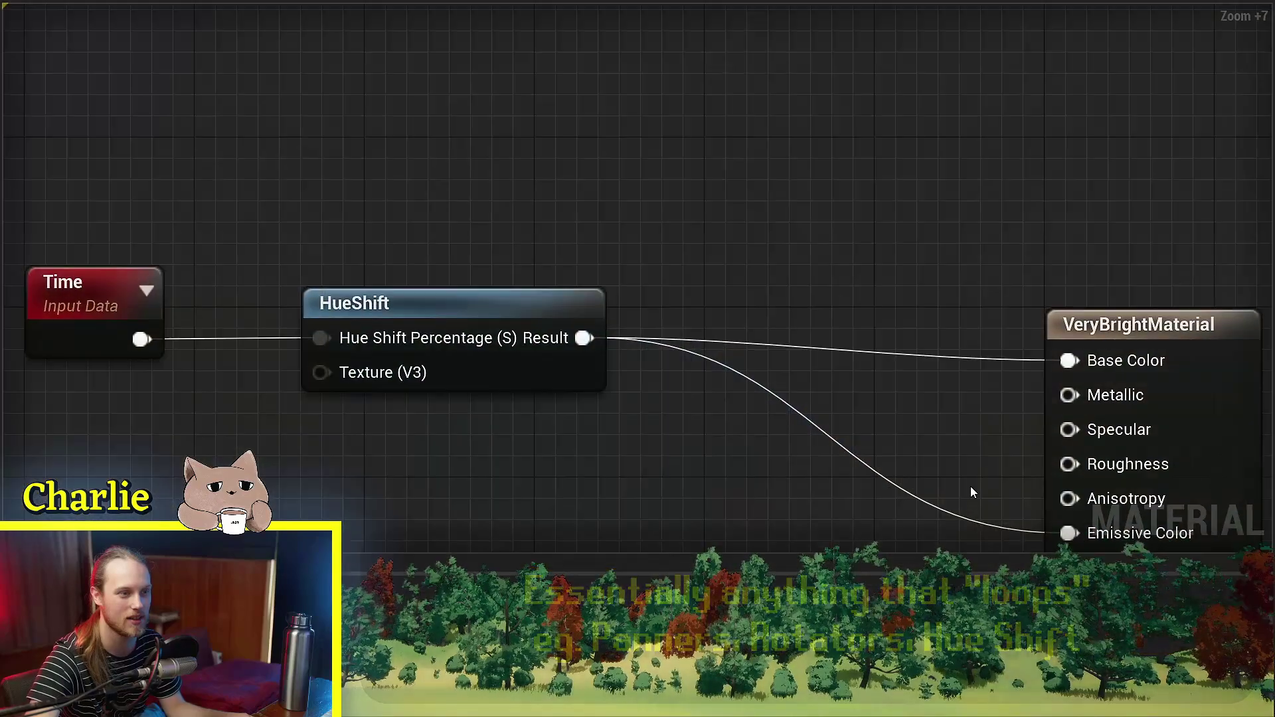
- Insert a Multiply node between HueShift's Result and the material's Emissive Color, with its B value set to 1000
right_drag(972, 490, 754, 314)
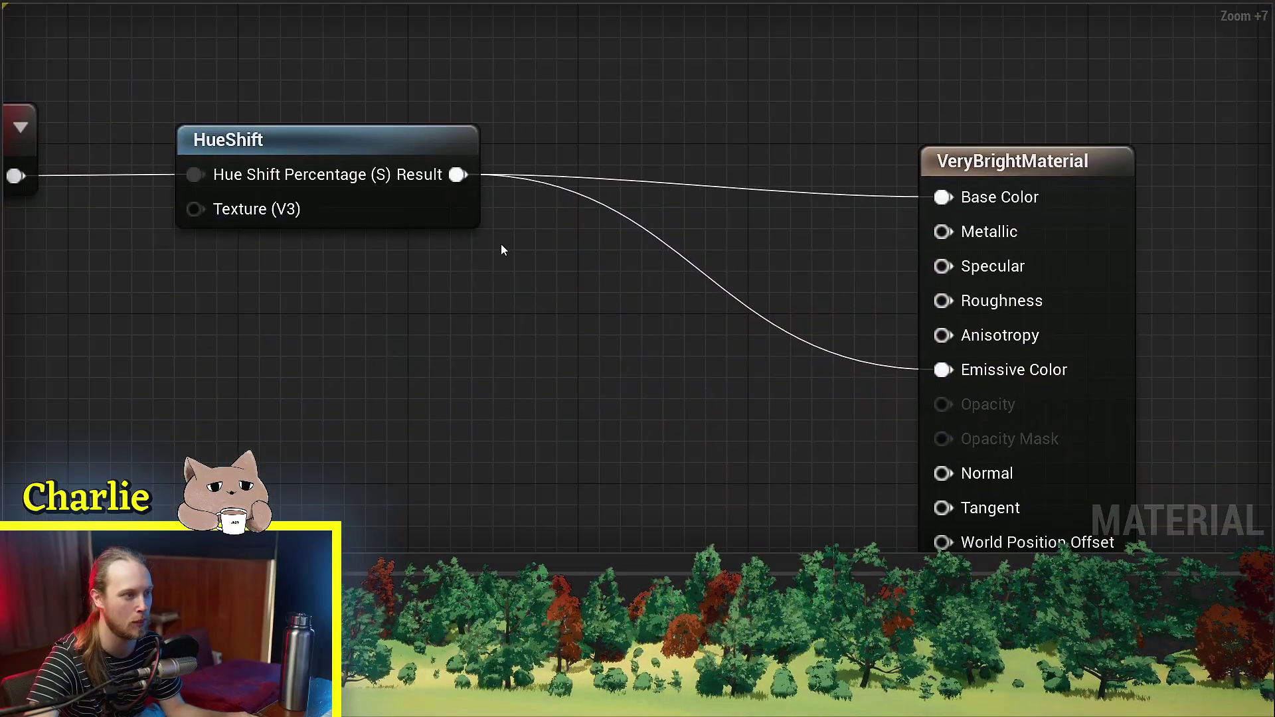
drag(458, 174, 564, 293)
text(mult)
key(Return)
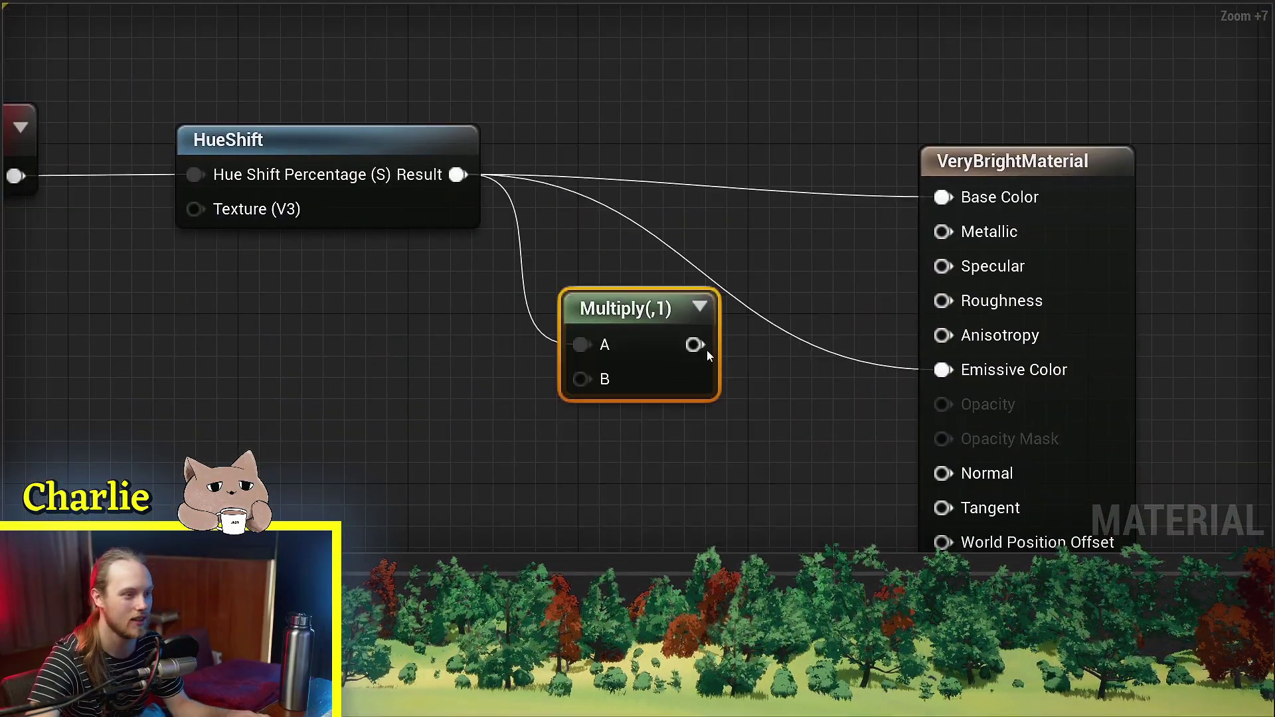
drag(707, 349, 943, 370)
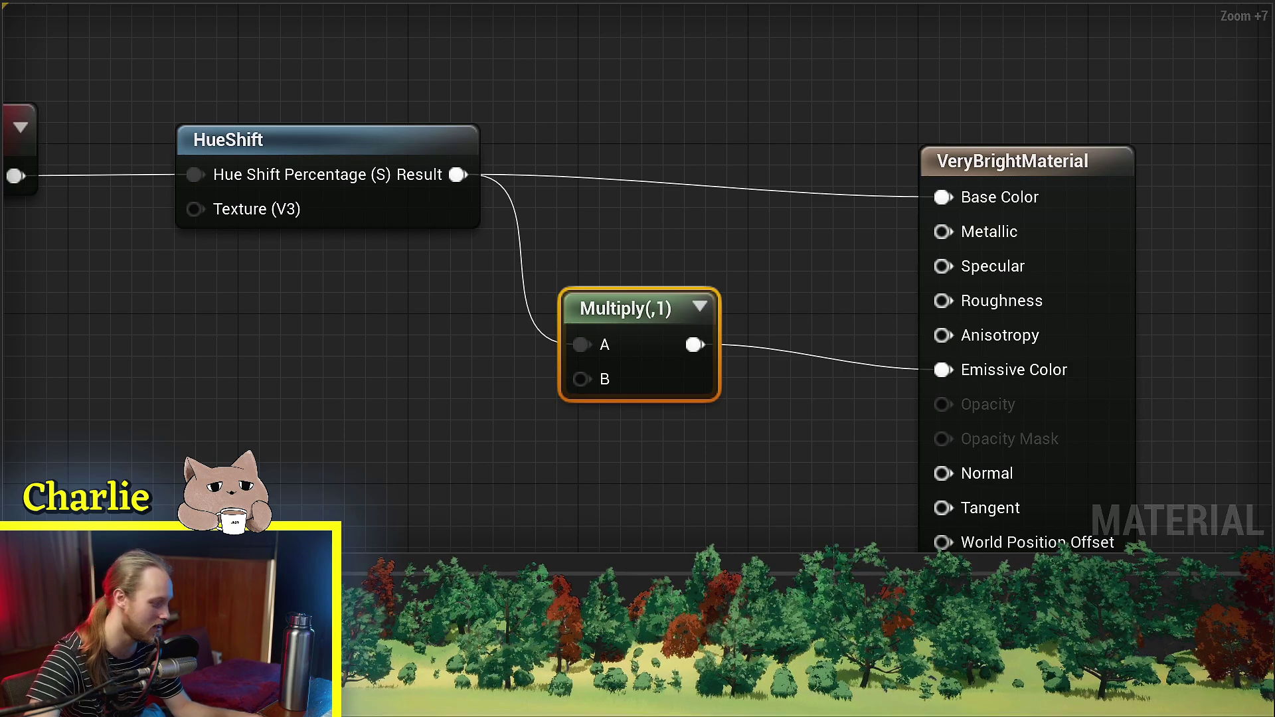
text(1000)
key(Return)
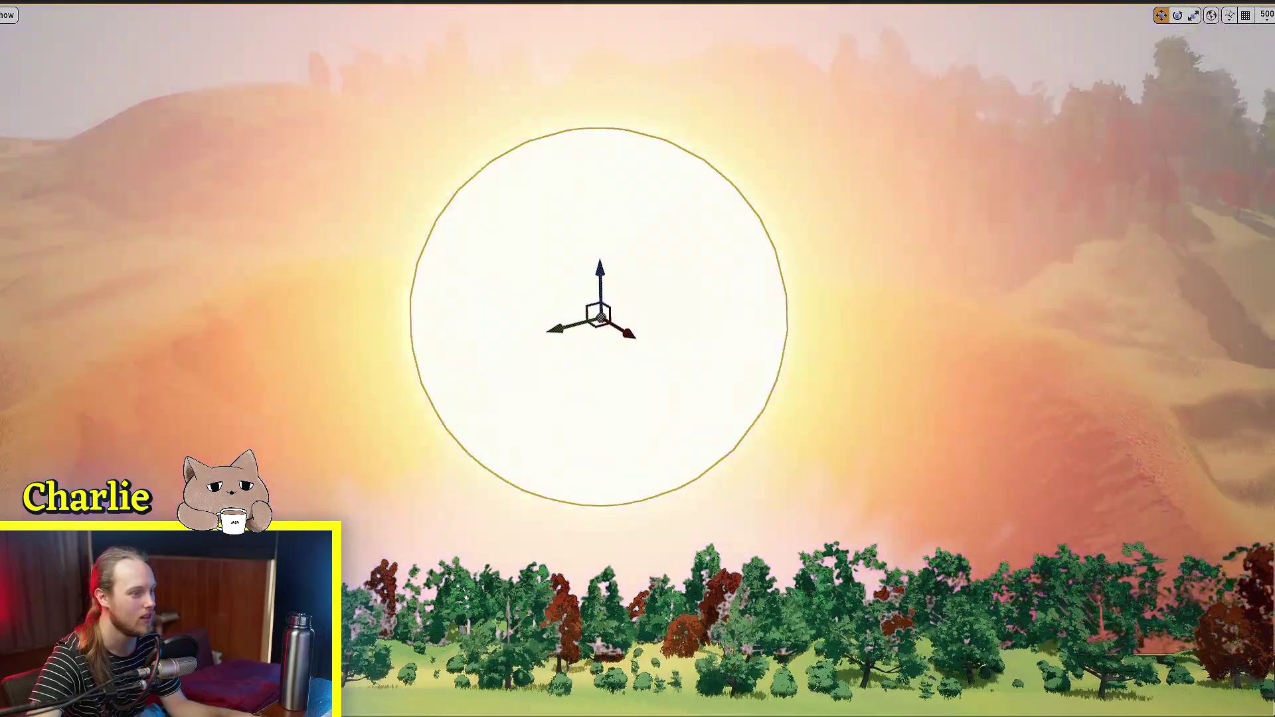
- Hide the selection outline and gizmo with game view and examine the glowing sphere from farther away in the level
key(s)
click(1150, 450)
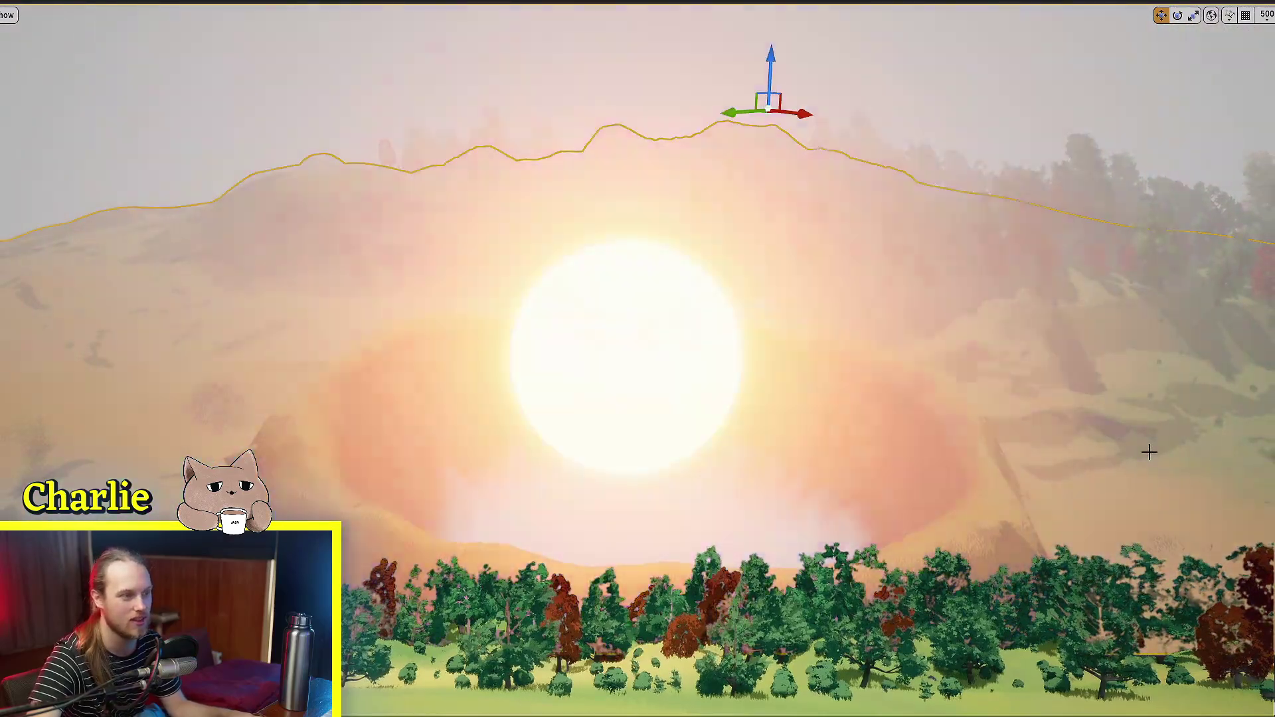
key(g)
key(g)
right_drag(1118, 466, 1118, 431)
key(s)
key(s)
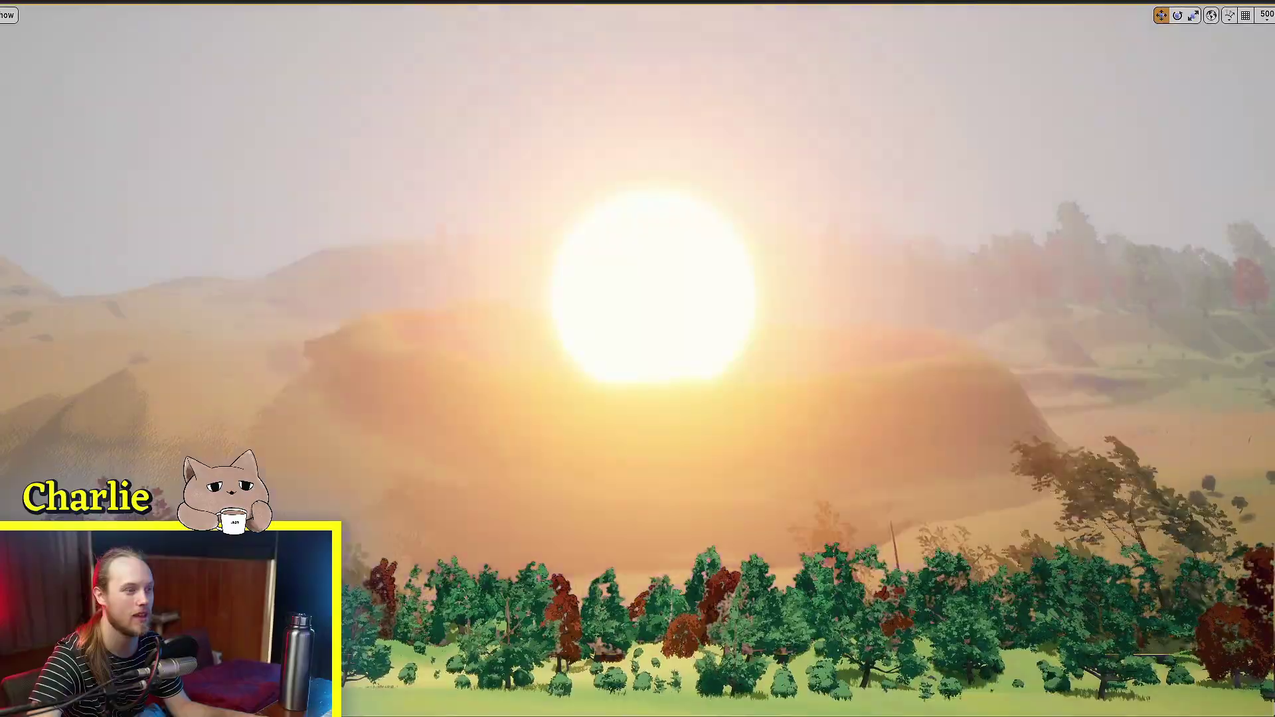